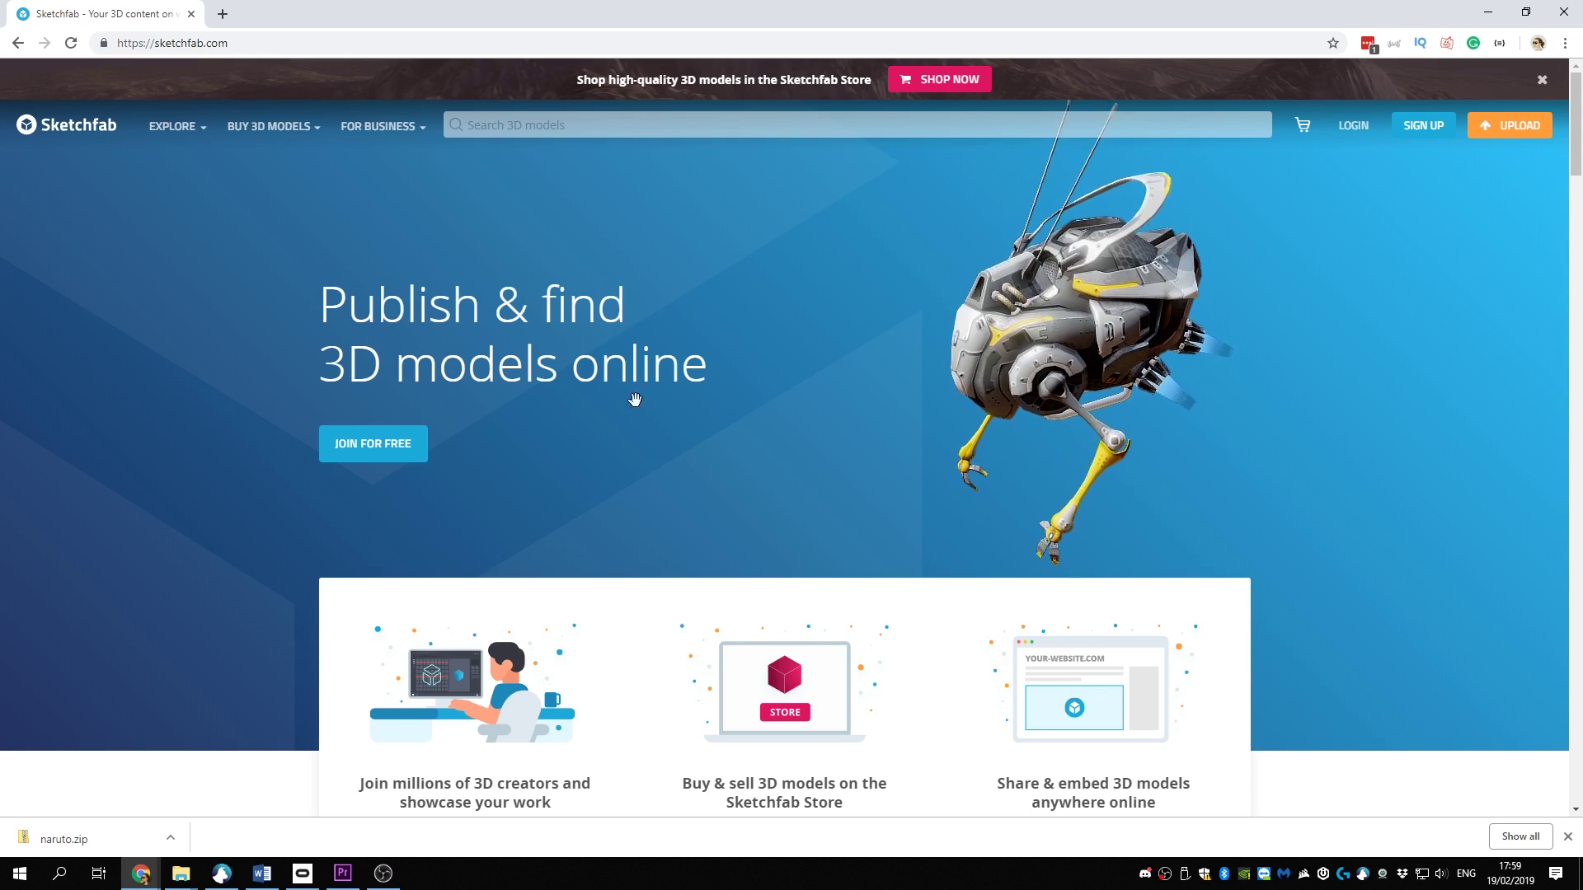
Scroll the Sketchfab page and log in to the account
scroll(876, 492, down, 9)
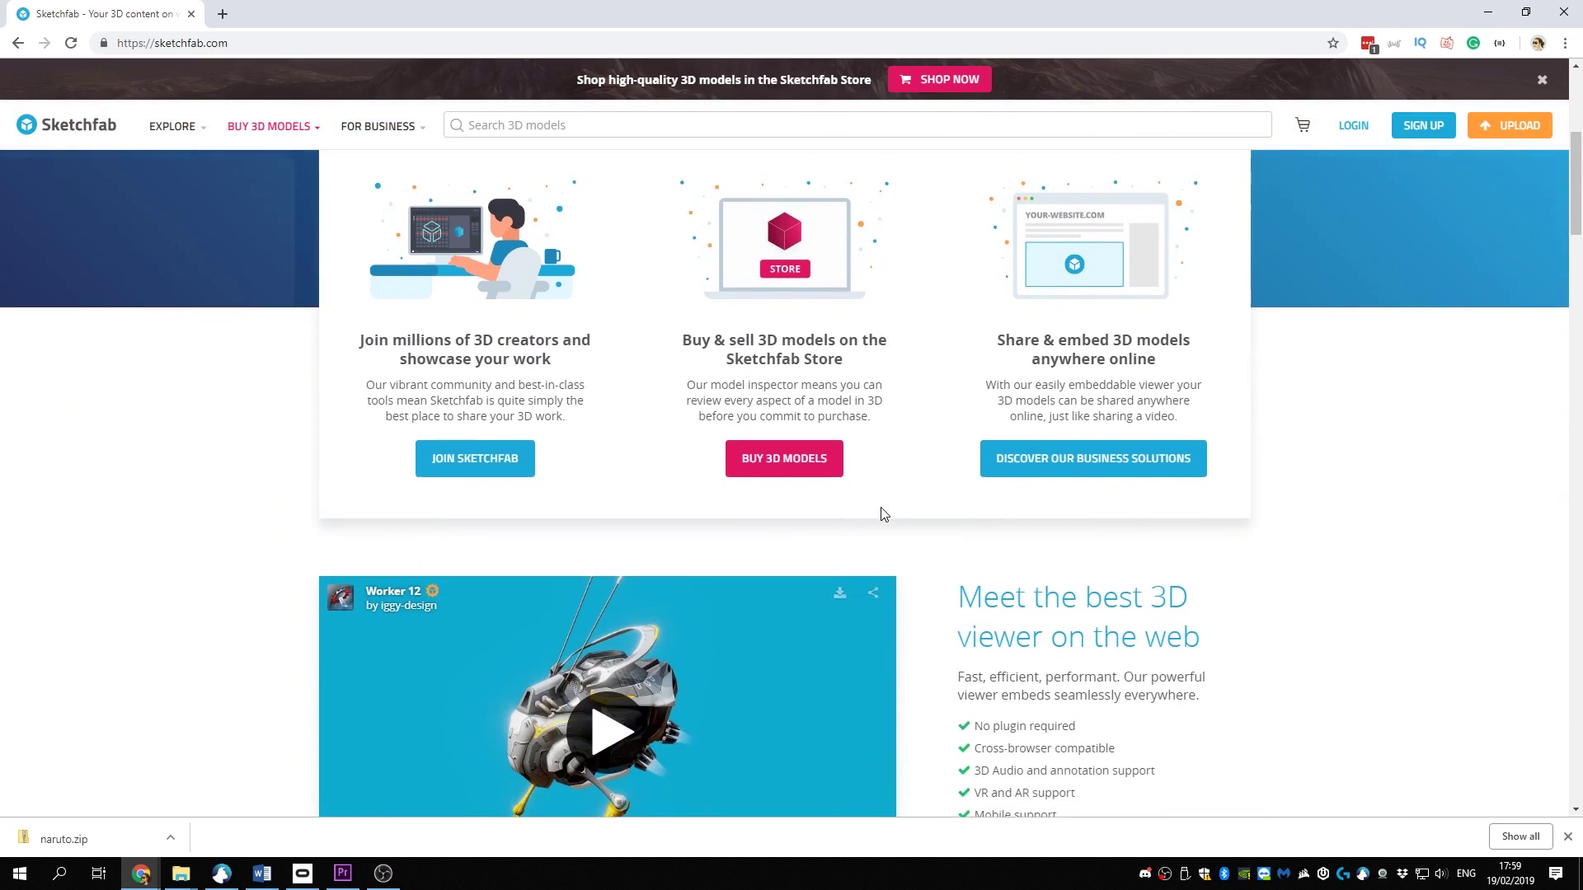
scroll(882, 517, down, 6)
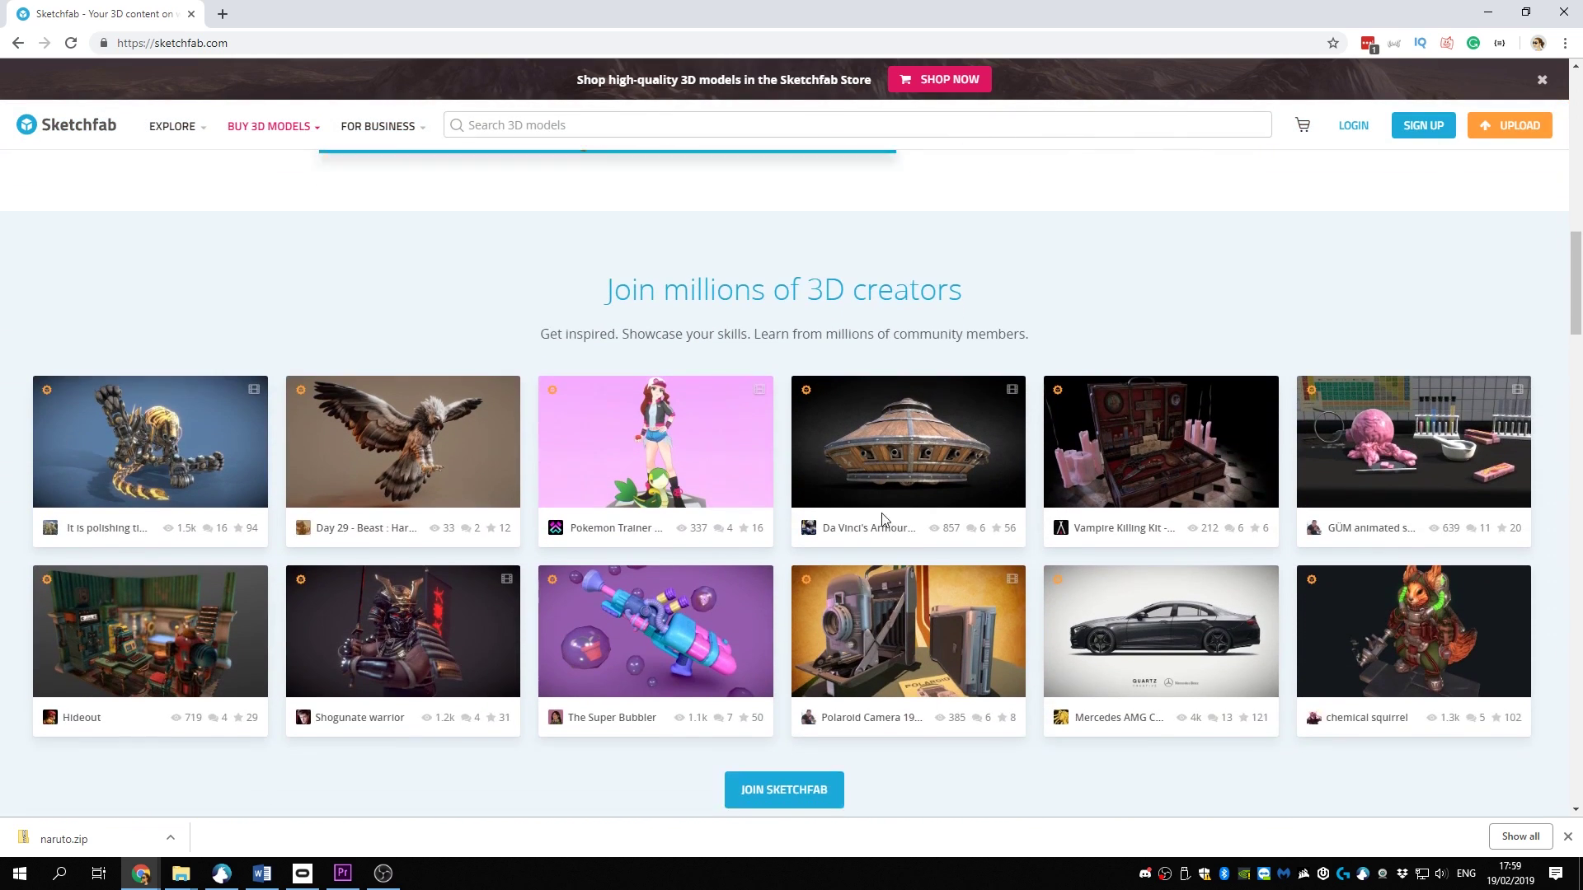
scroll(882, 519, down, 12)
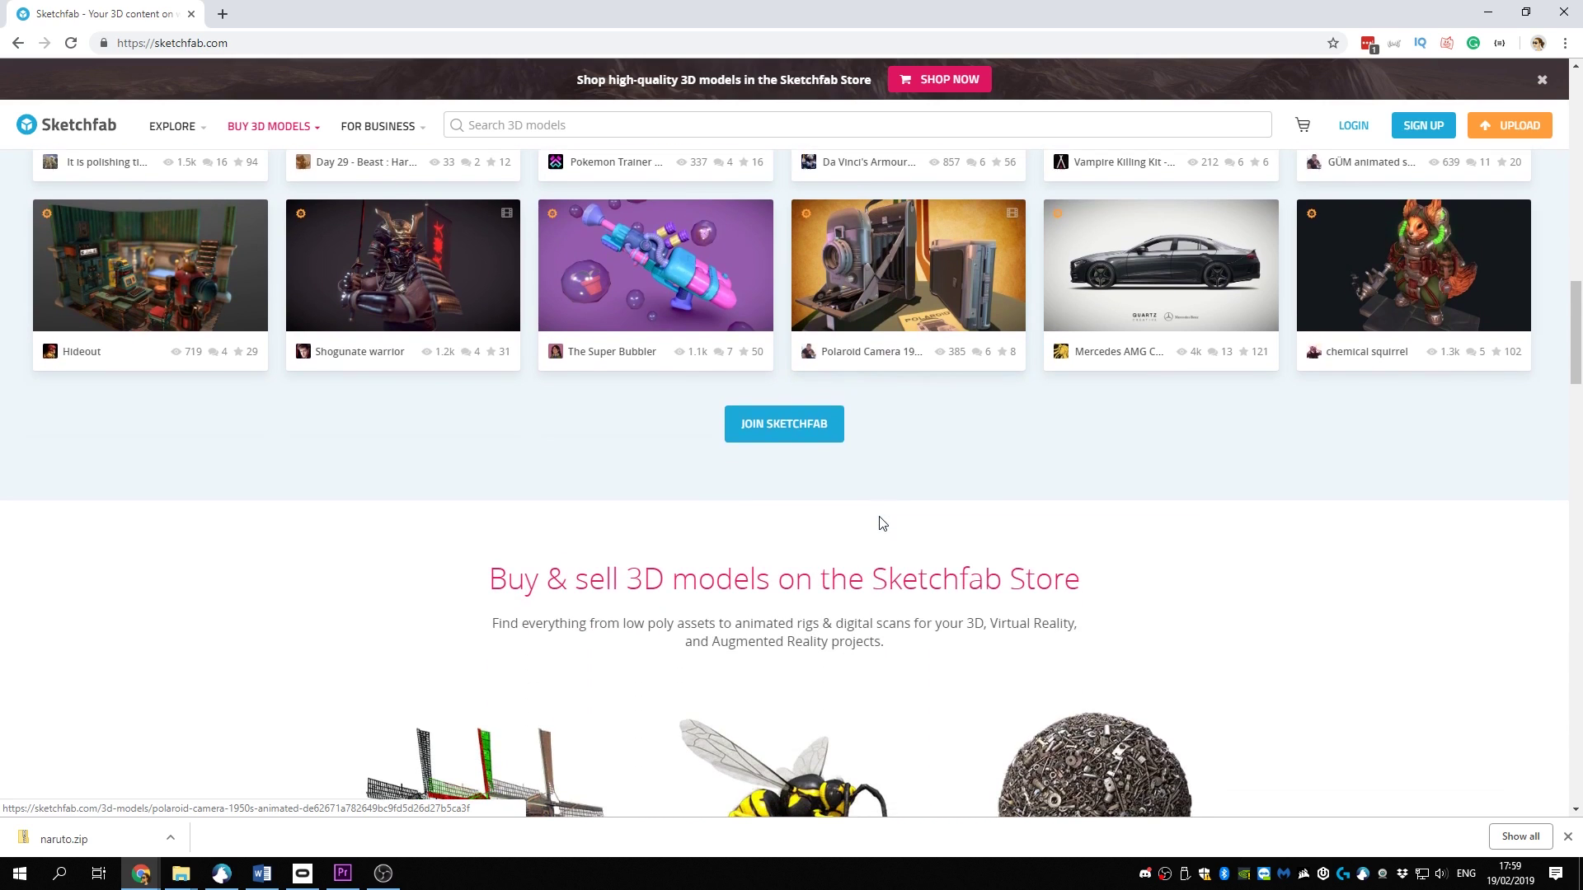
scroll(880, 530, down, 12)
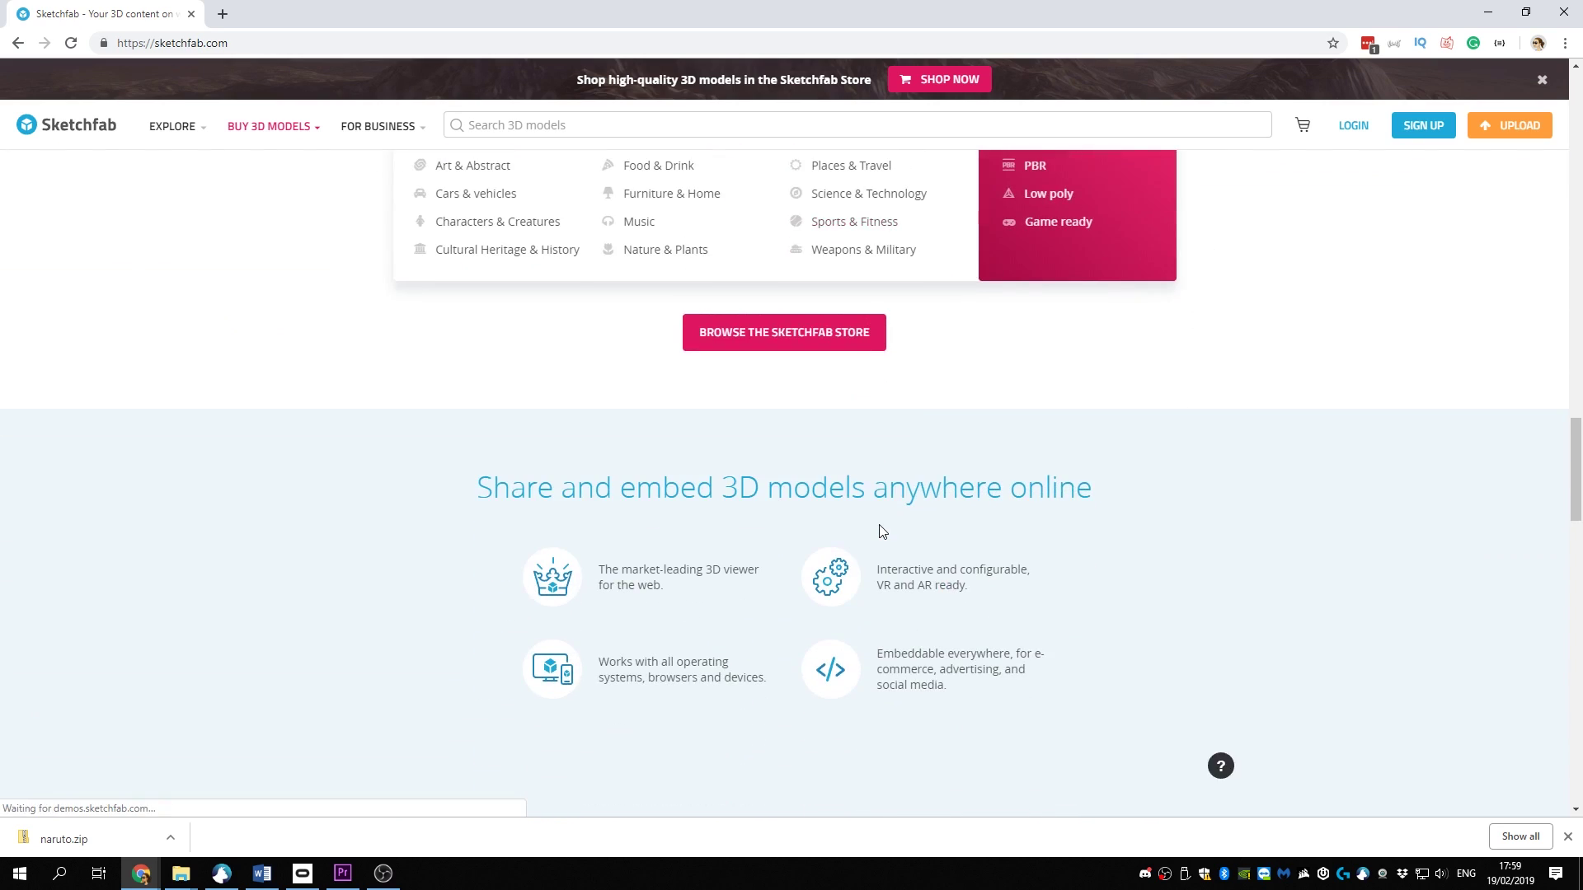
scroll(878, 525, down, 11)
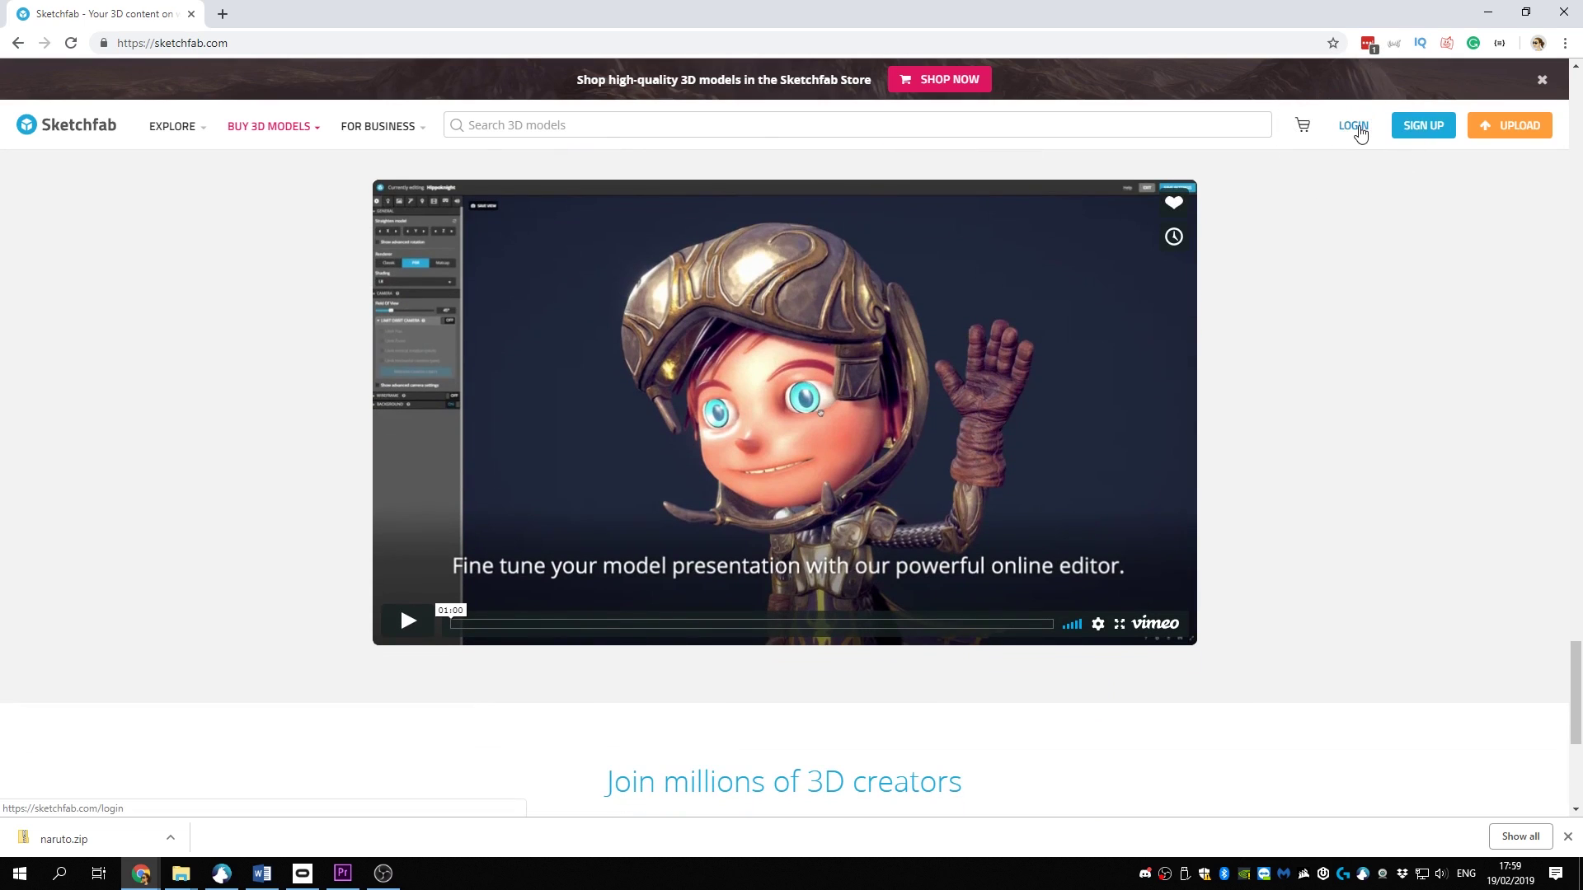
click(1353, 126)
click(750, 459)
Search downloadable 'goku' models and download DragonBall Online Goku SSJ3 as auto-converted glTF
click(706, 122)
text(goku)
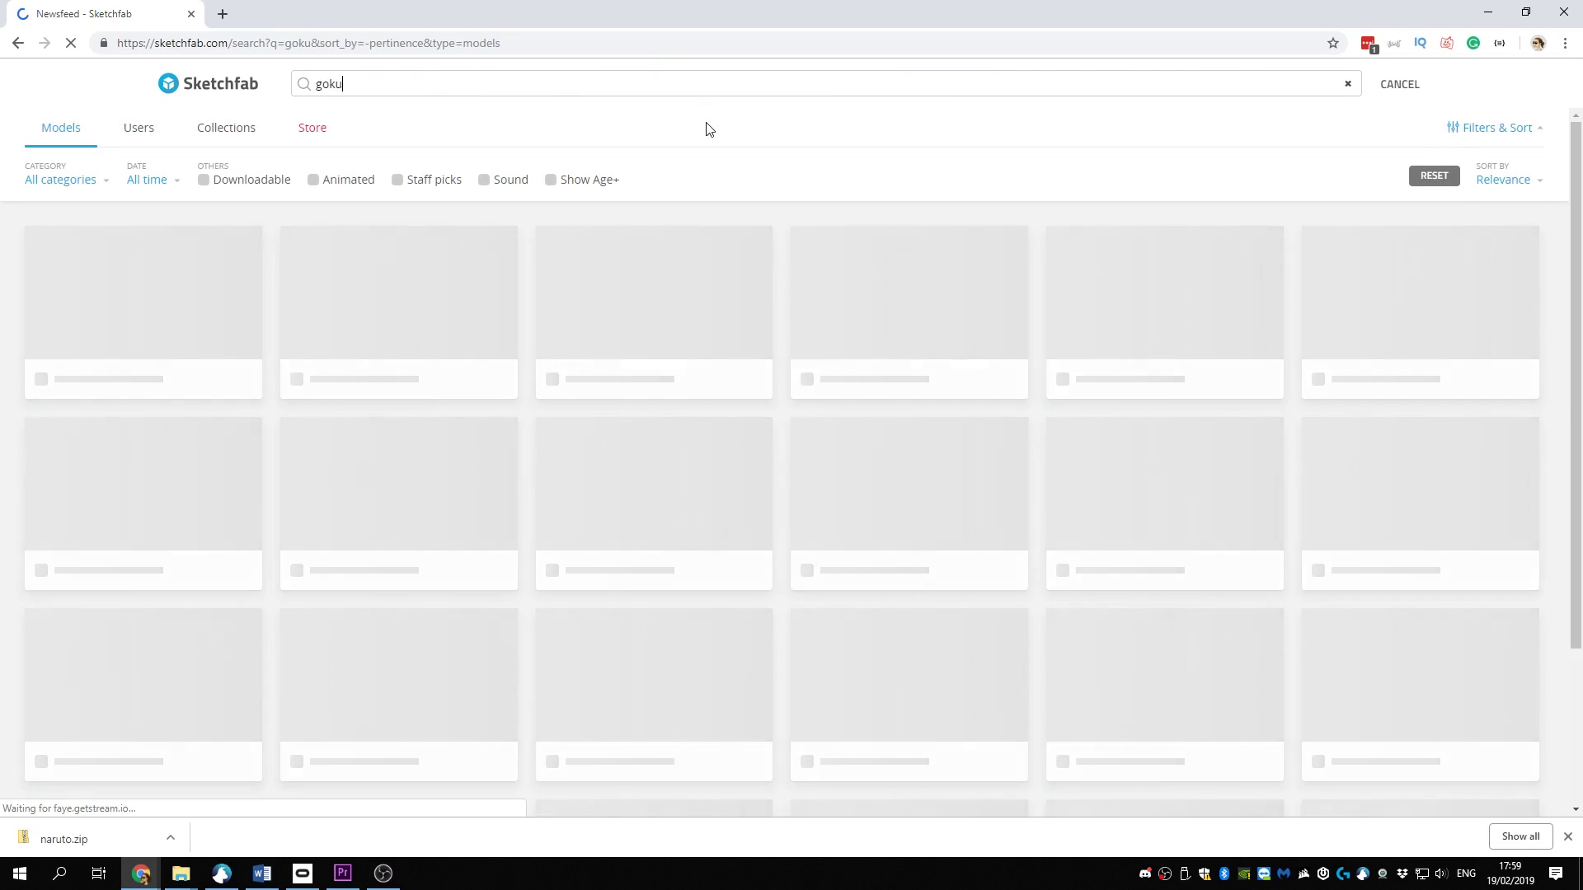
click(214, 186)
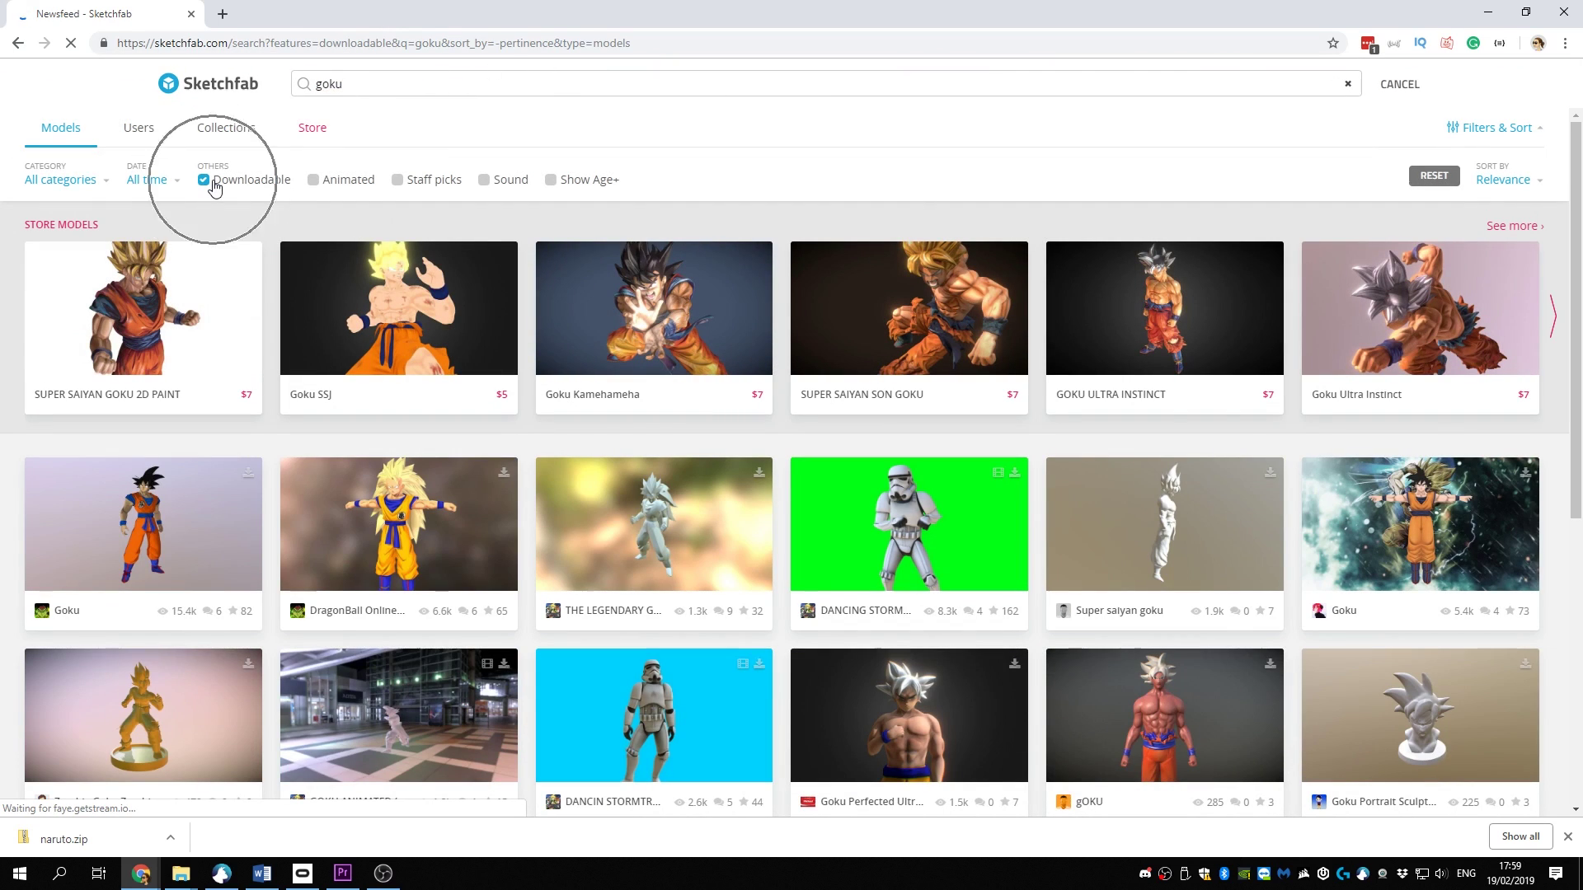
click(371, 557)
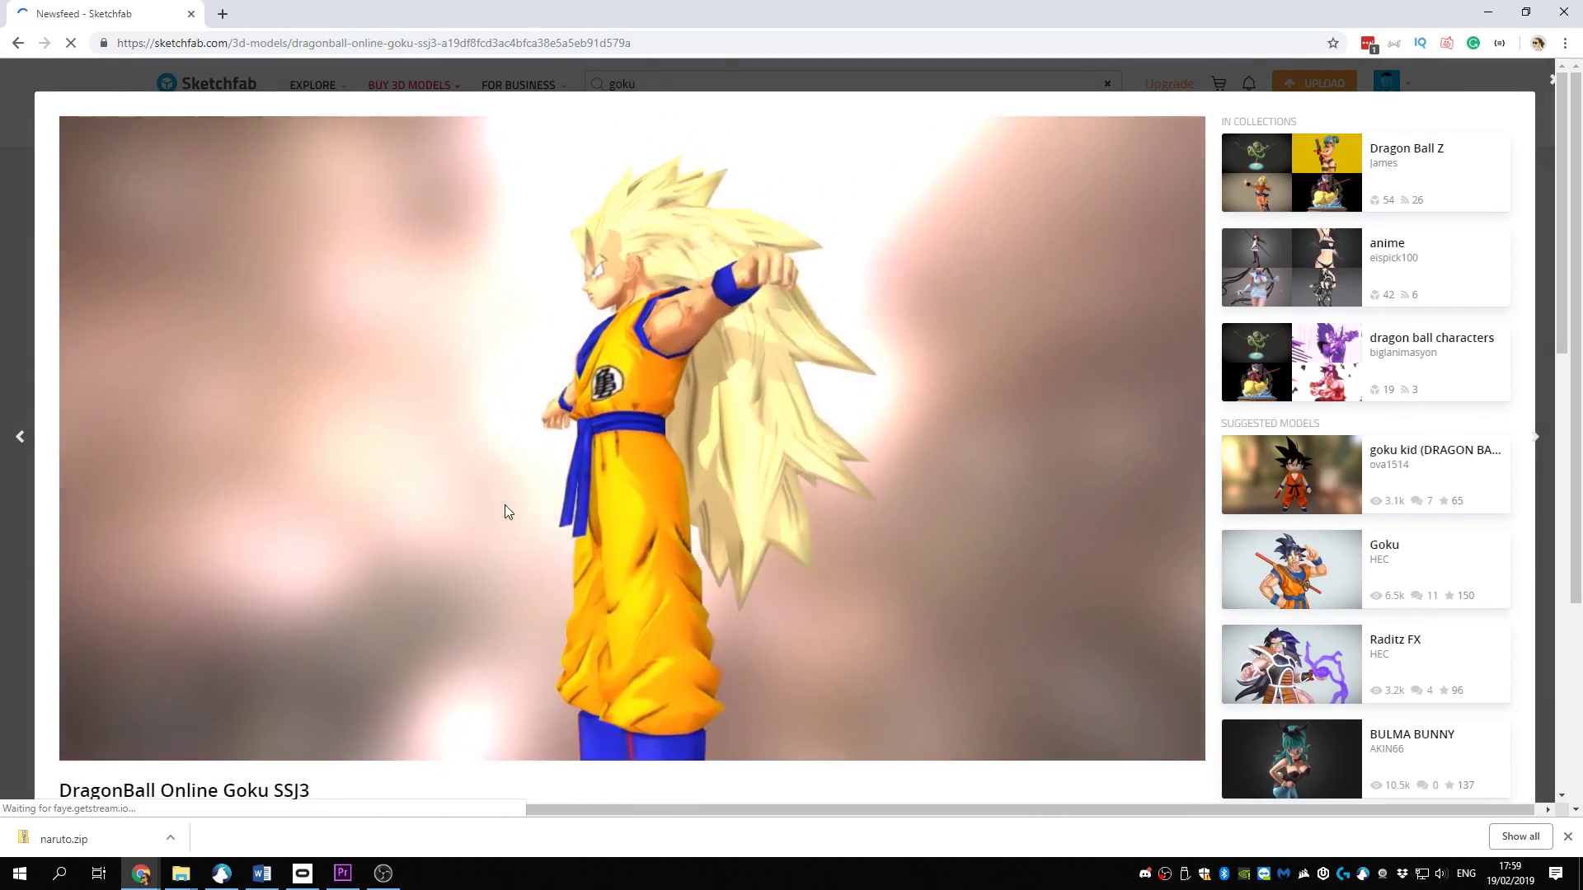
scroll(231, 662, down, 4)
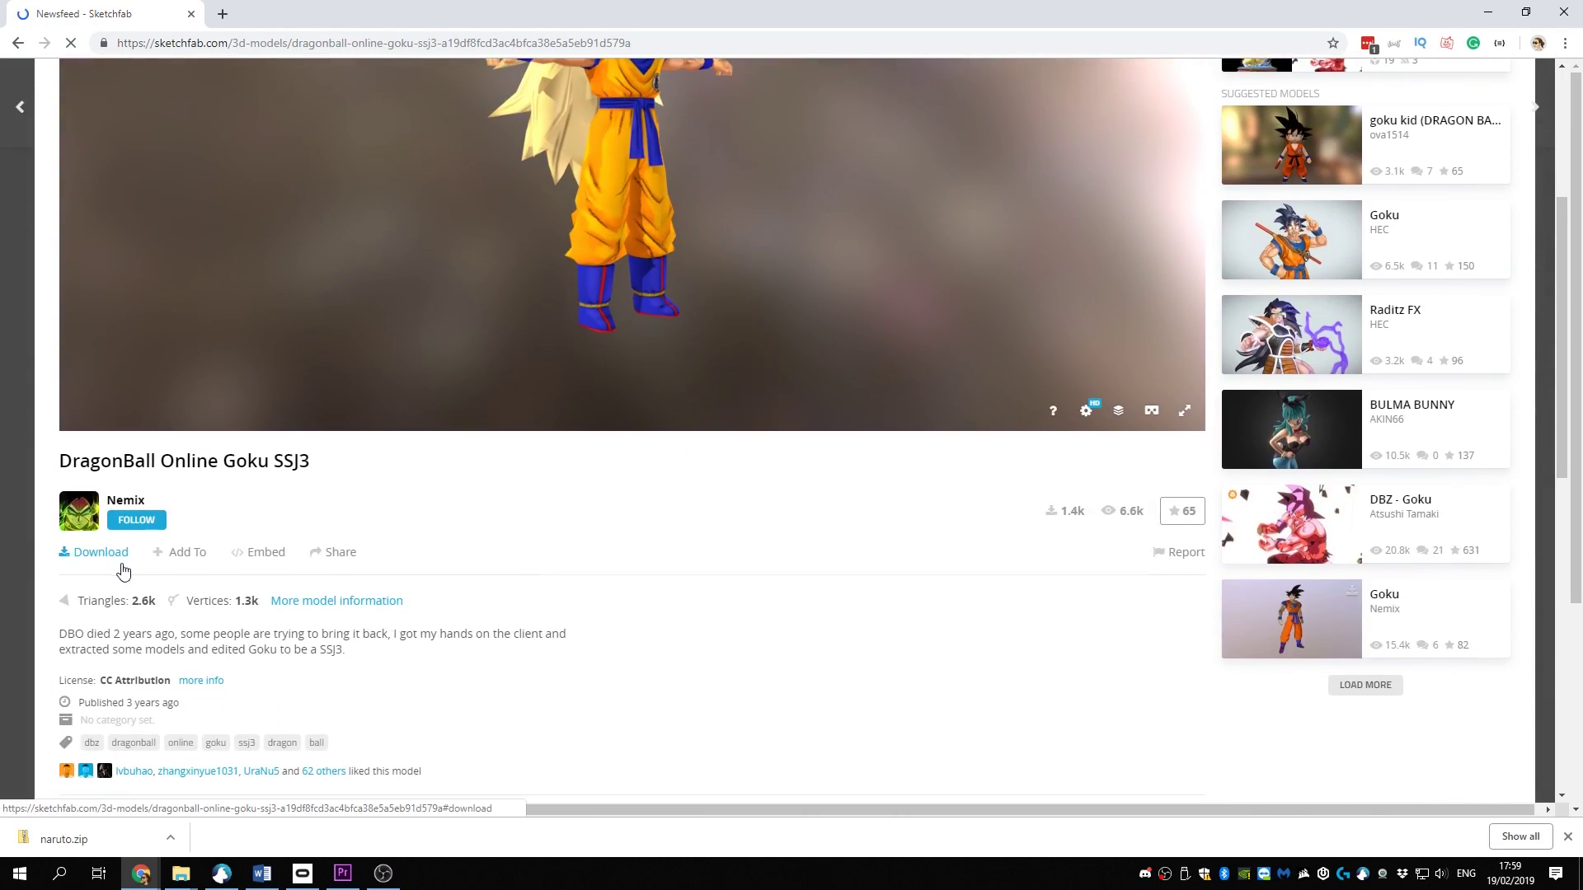
click(119, 559)
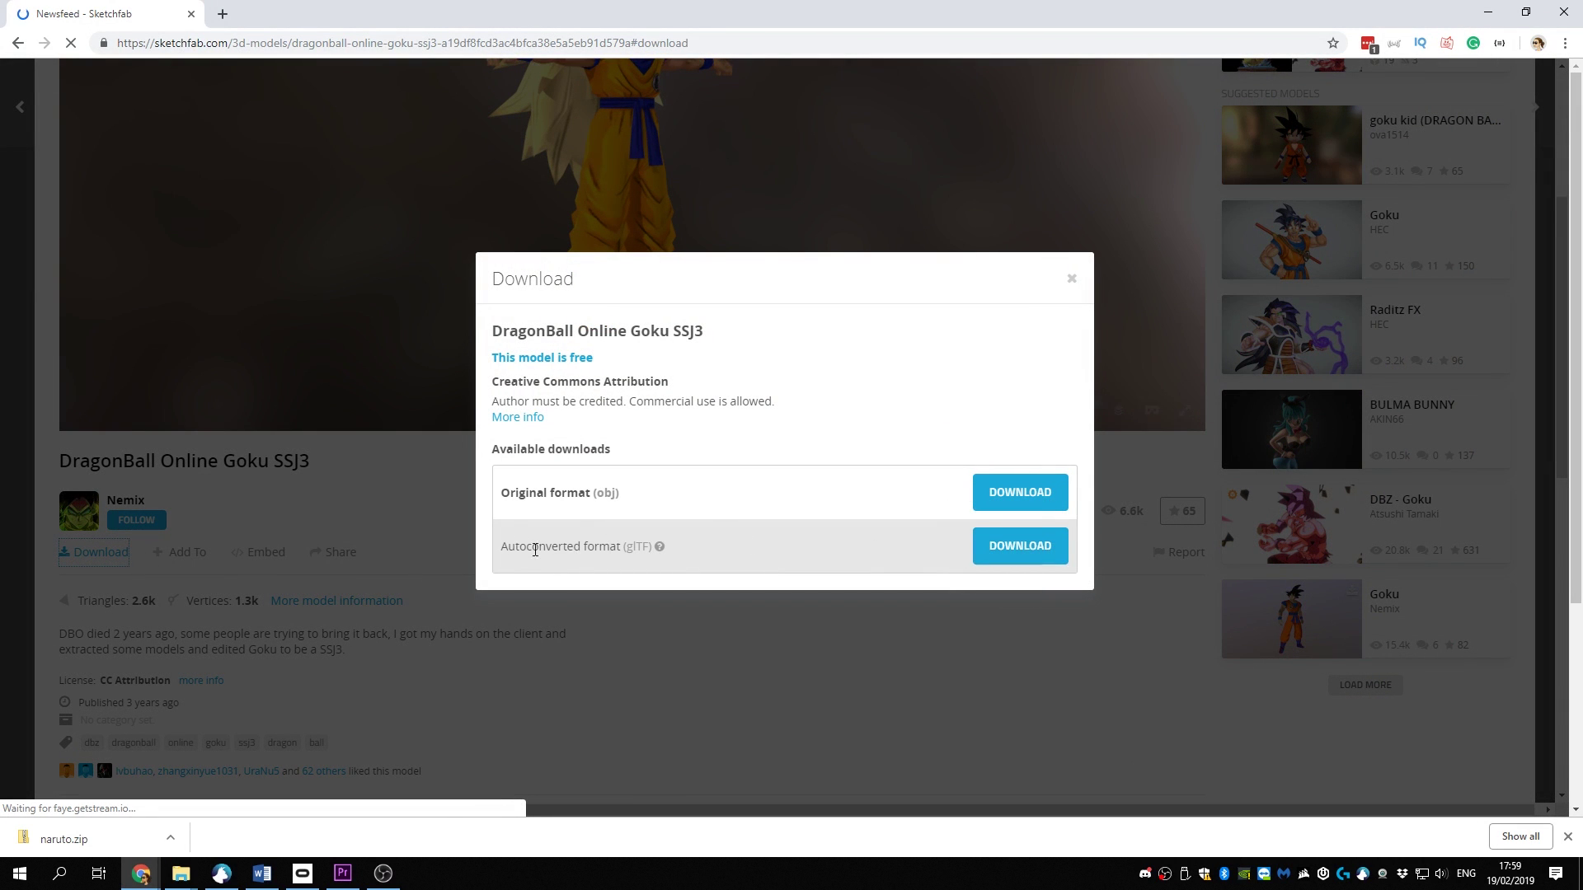
click(1020, 546)
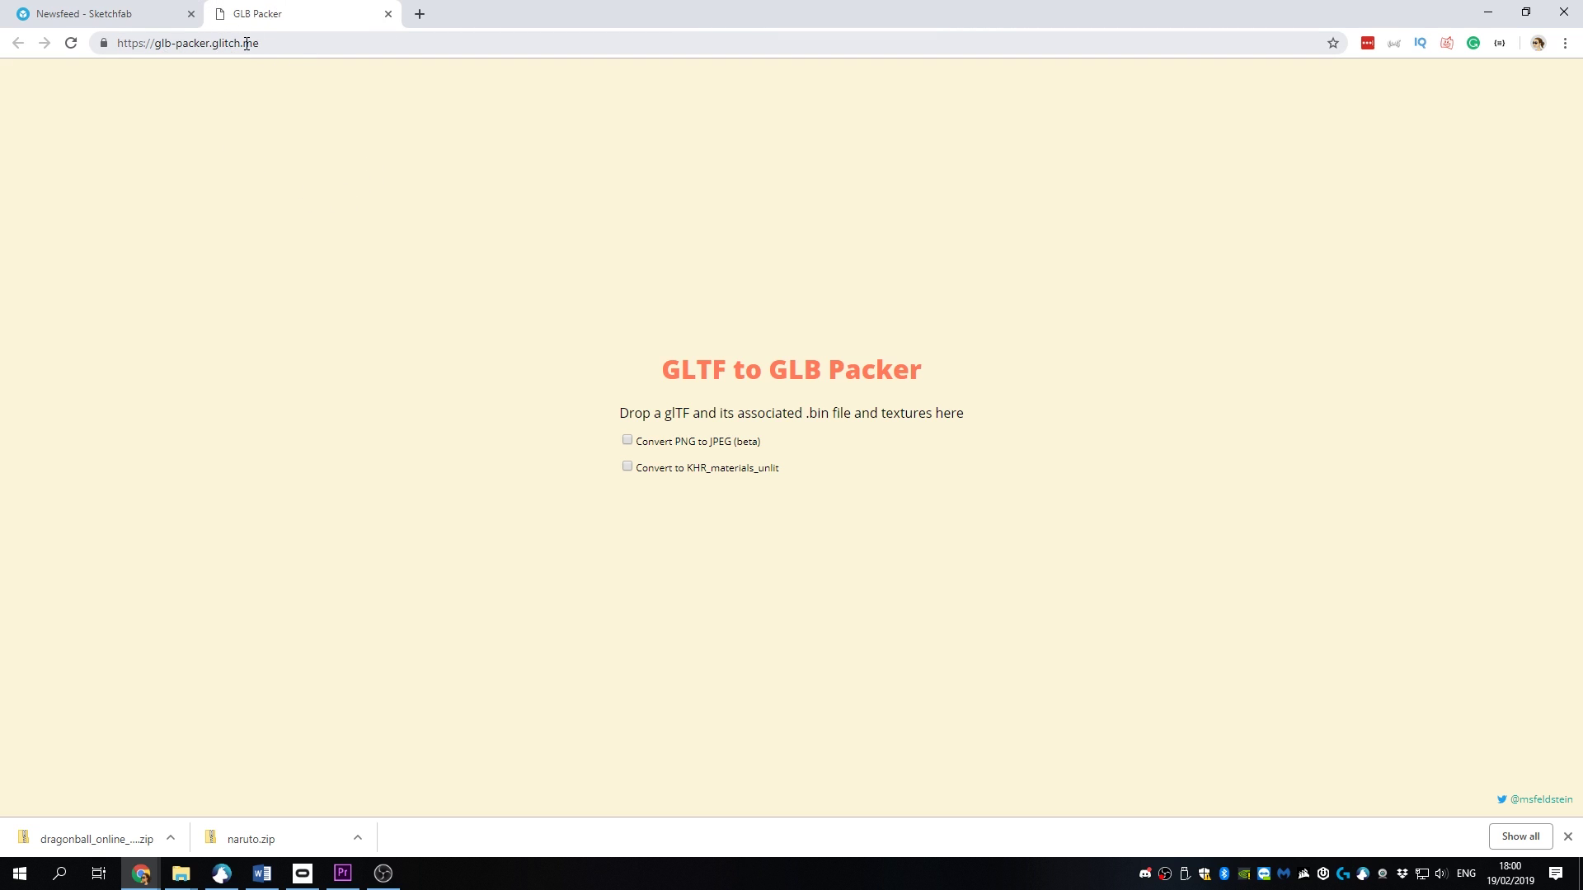
Extract the downloaded Goku zip into its own folder with 7-Zip
key(alt+Tab)
right_click(1028, 215)
mouse_move(1067, 357)
click(775, 424)
click(1023, 184)
Pack the extracted Goku folder into out.glb with GLB Packer and show it in Downloads
drag(1022, 185, 669, 416)
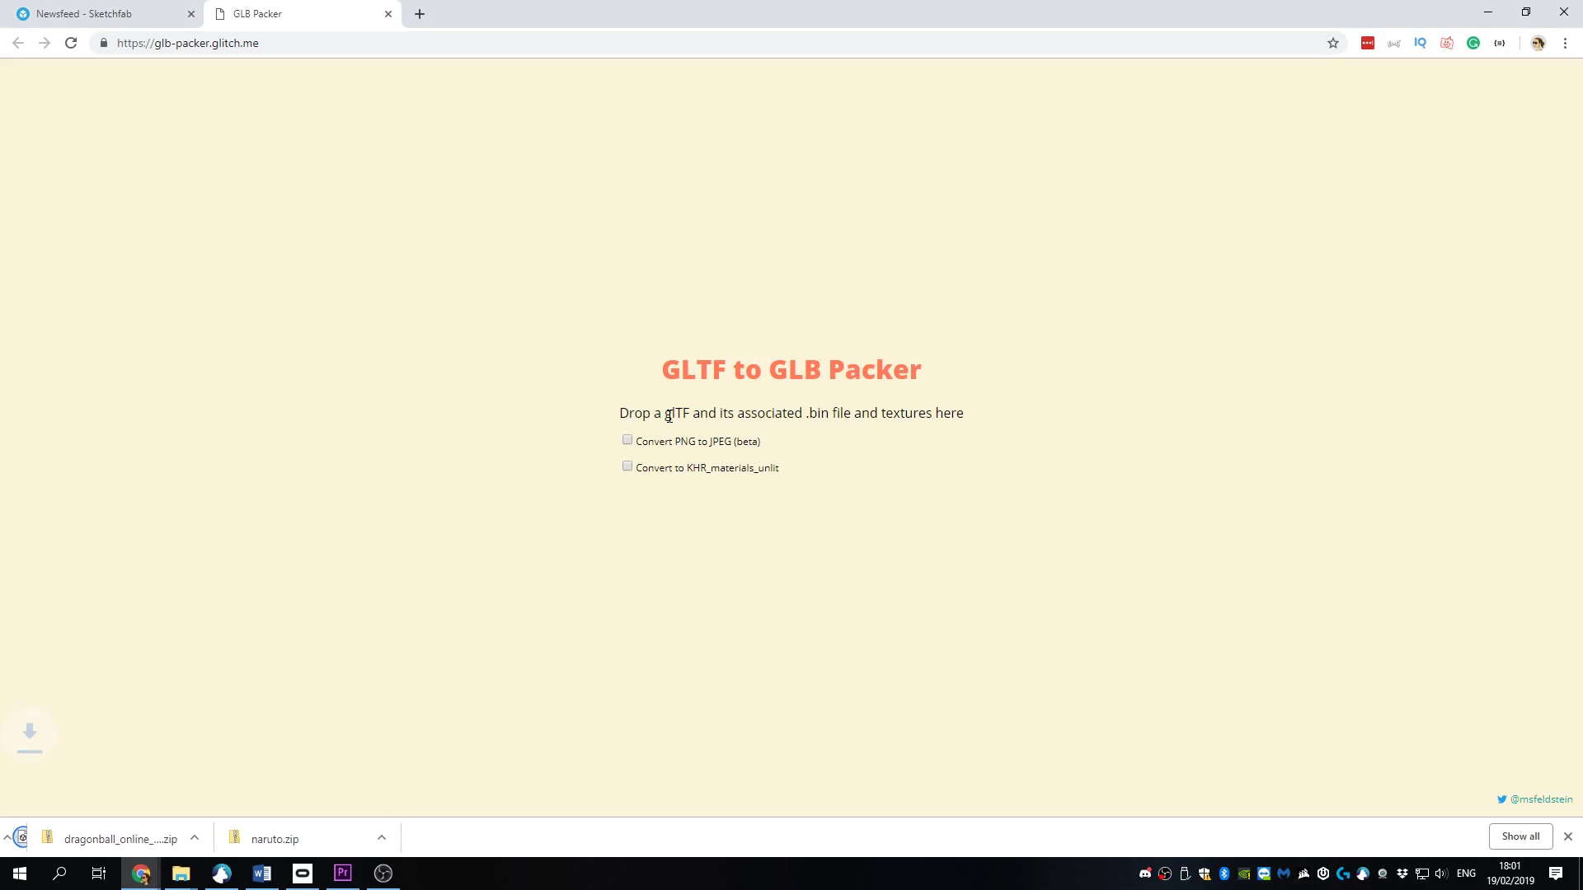
click(170, 838)
click(210, 788)
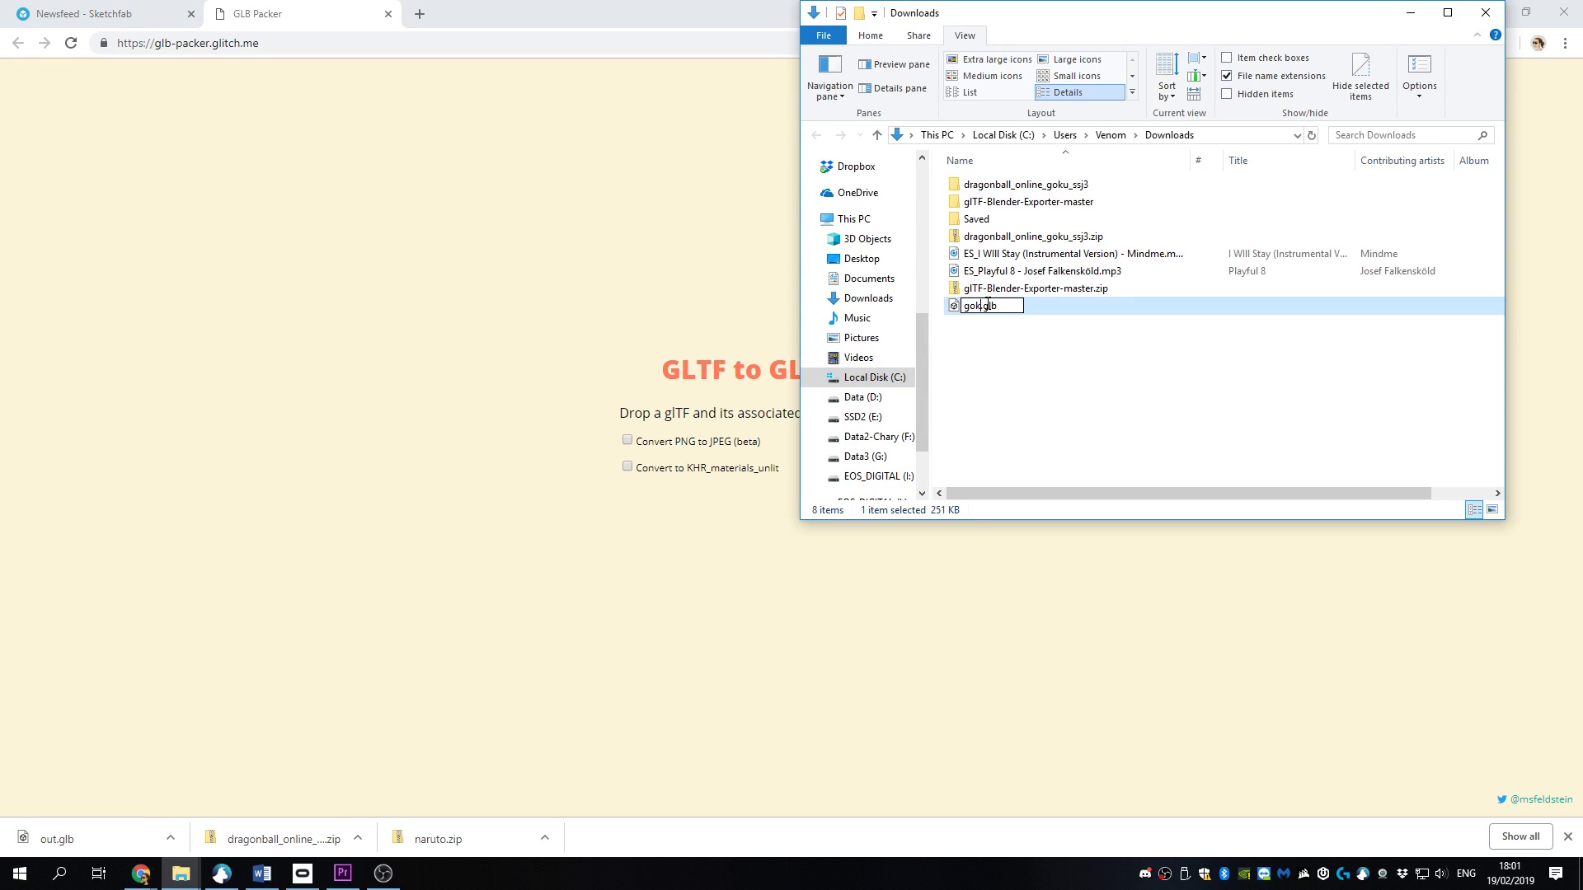
Cut goku.glb from Downloads and bring up the Oculus Home _Import folder with its full path
right_click(987, 307)
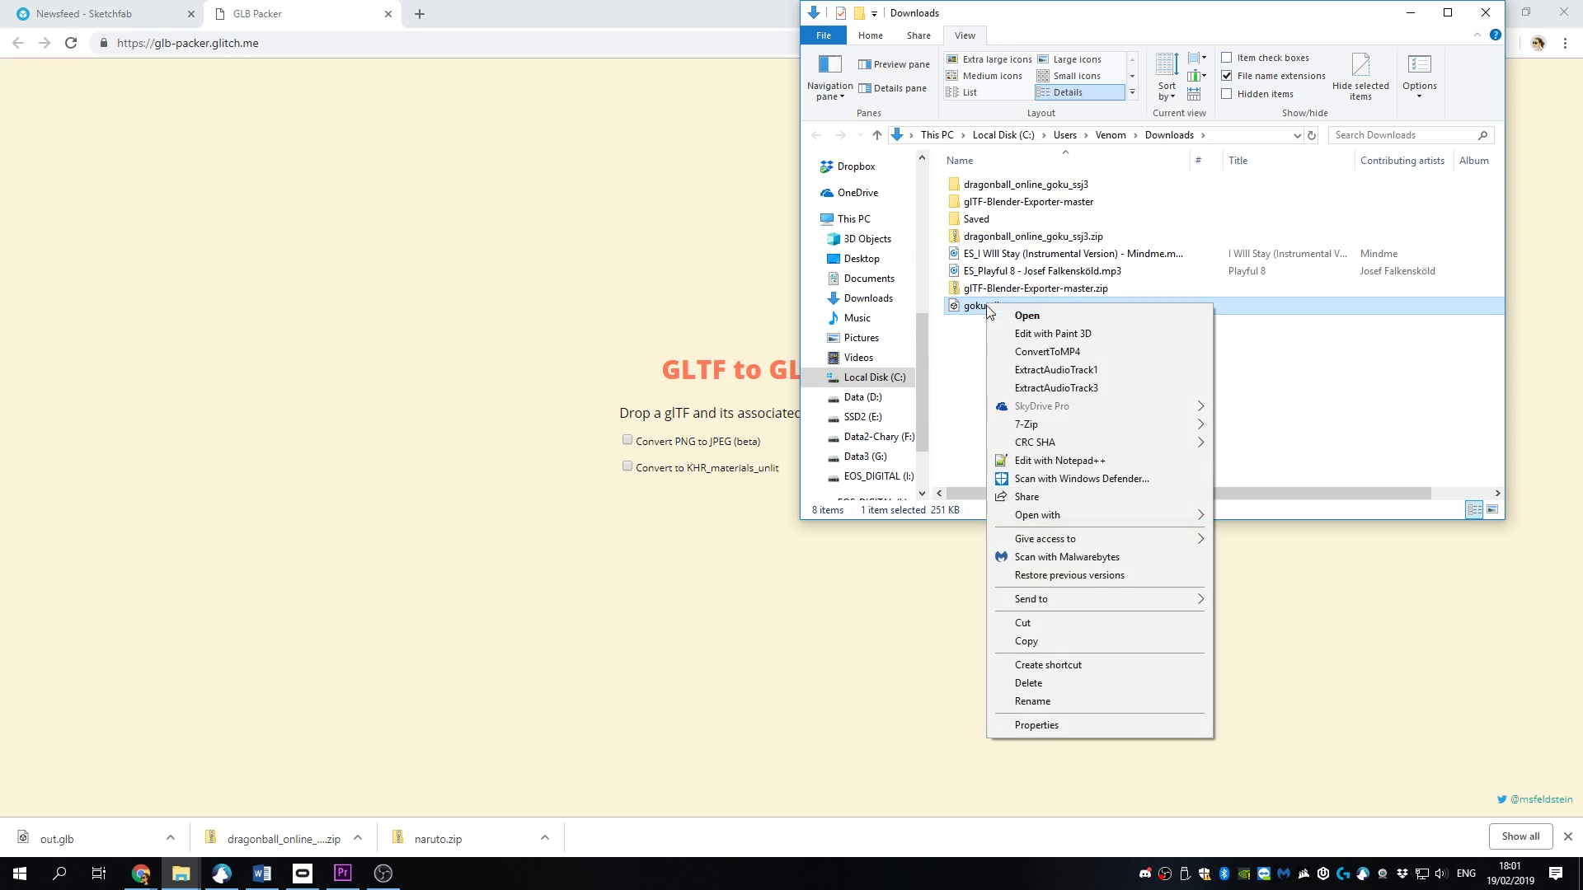
click(1031, 624)
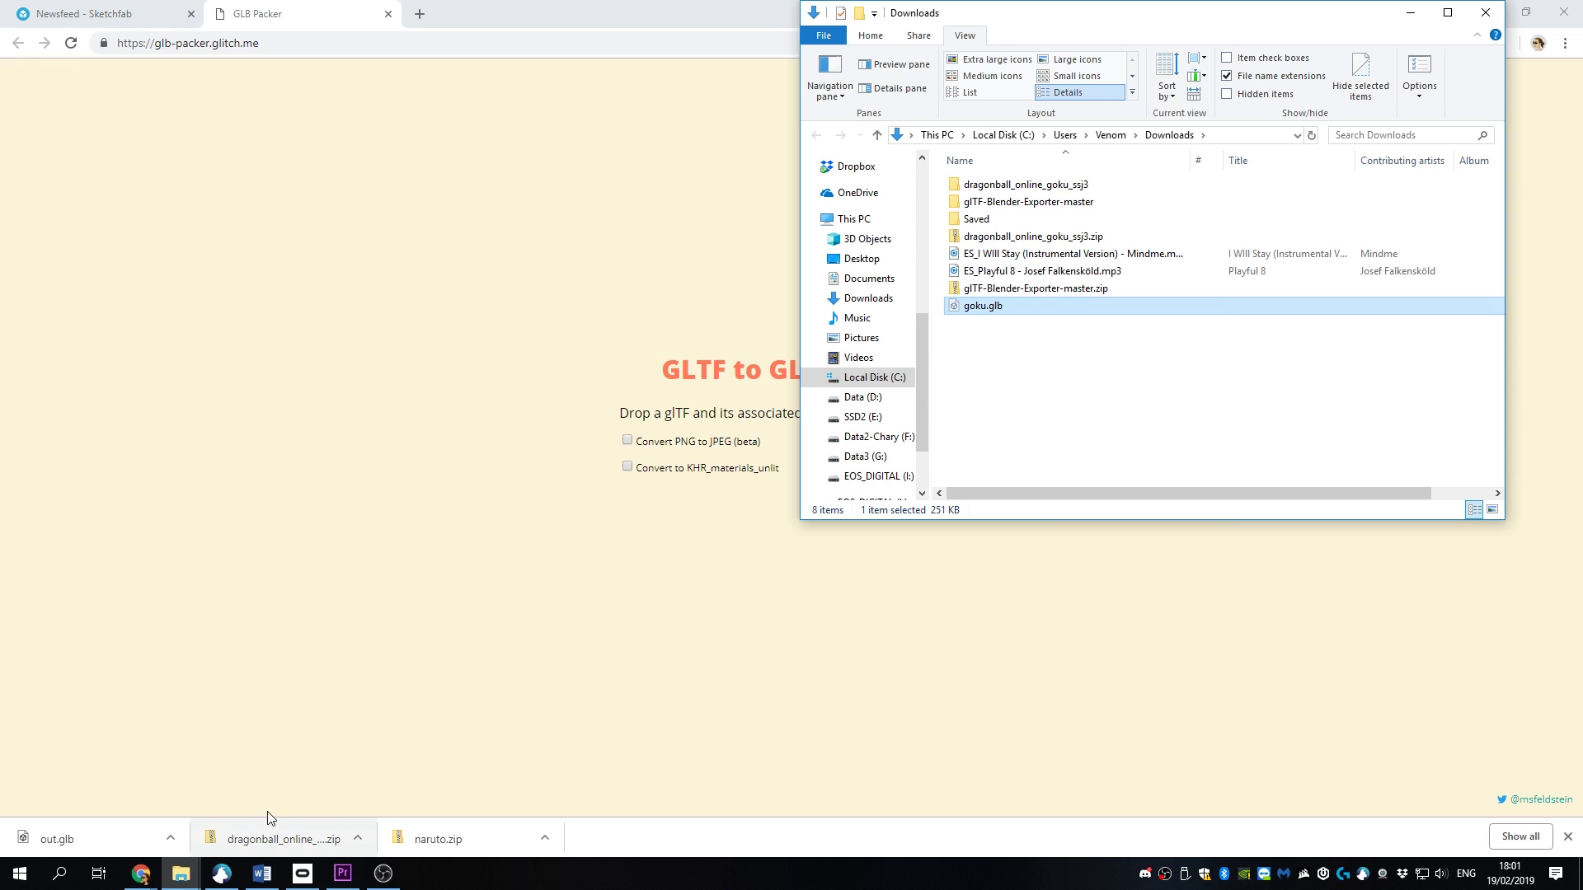
click(181, 873)
mouse_move(180, 873)
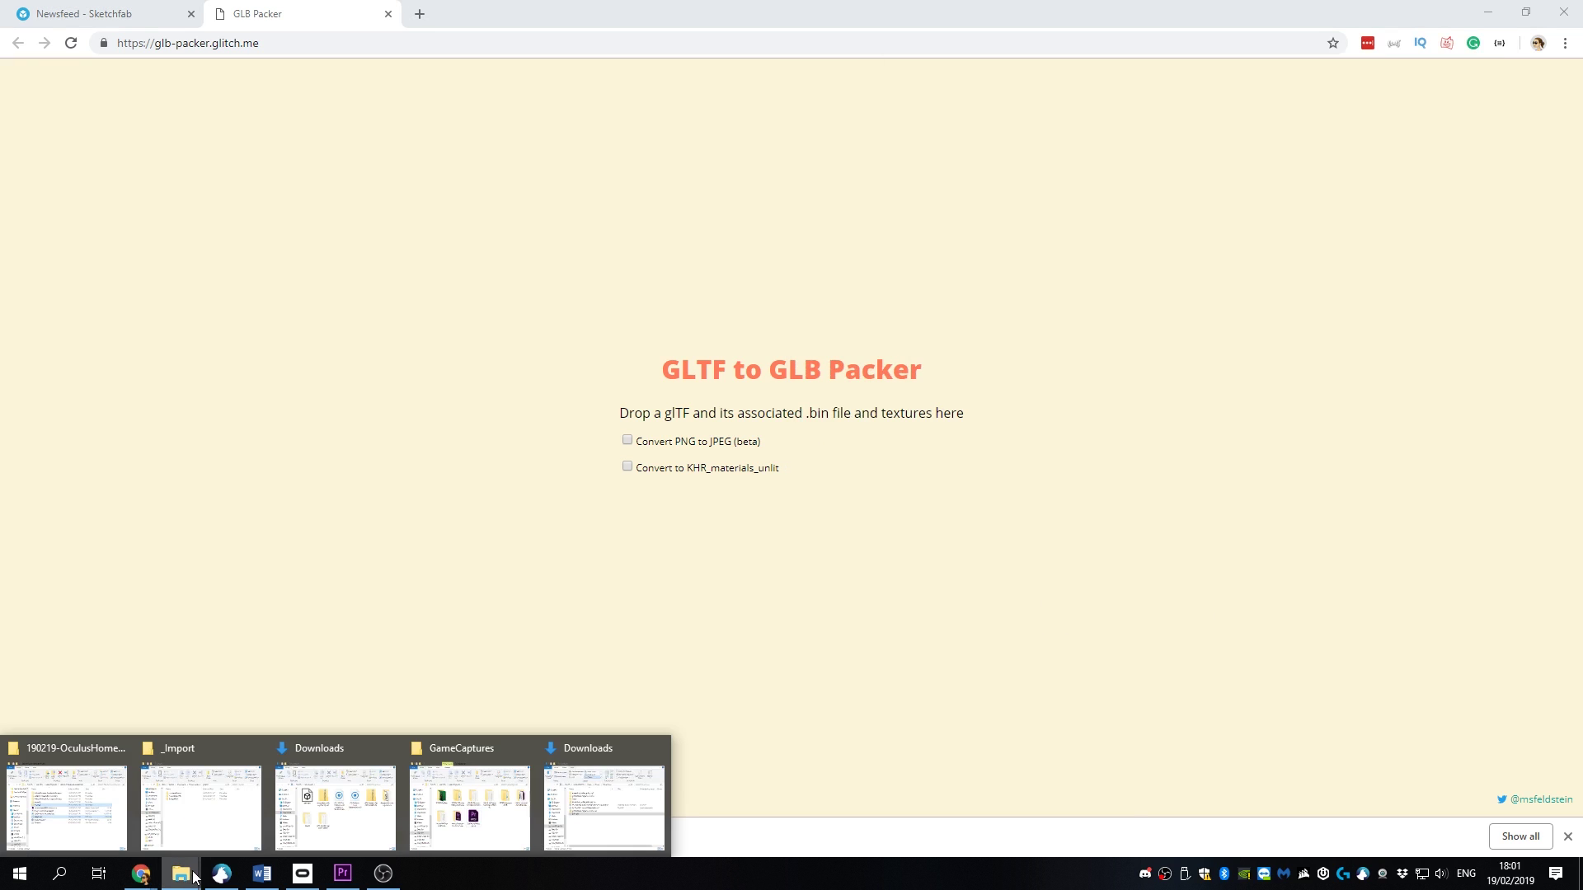
click(212, 821)
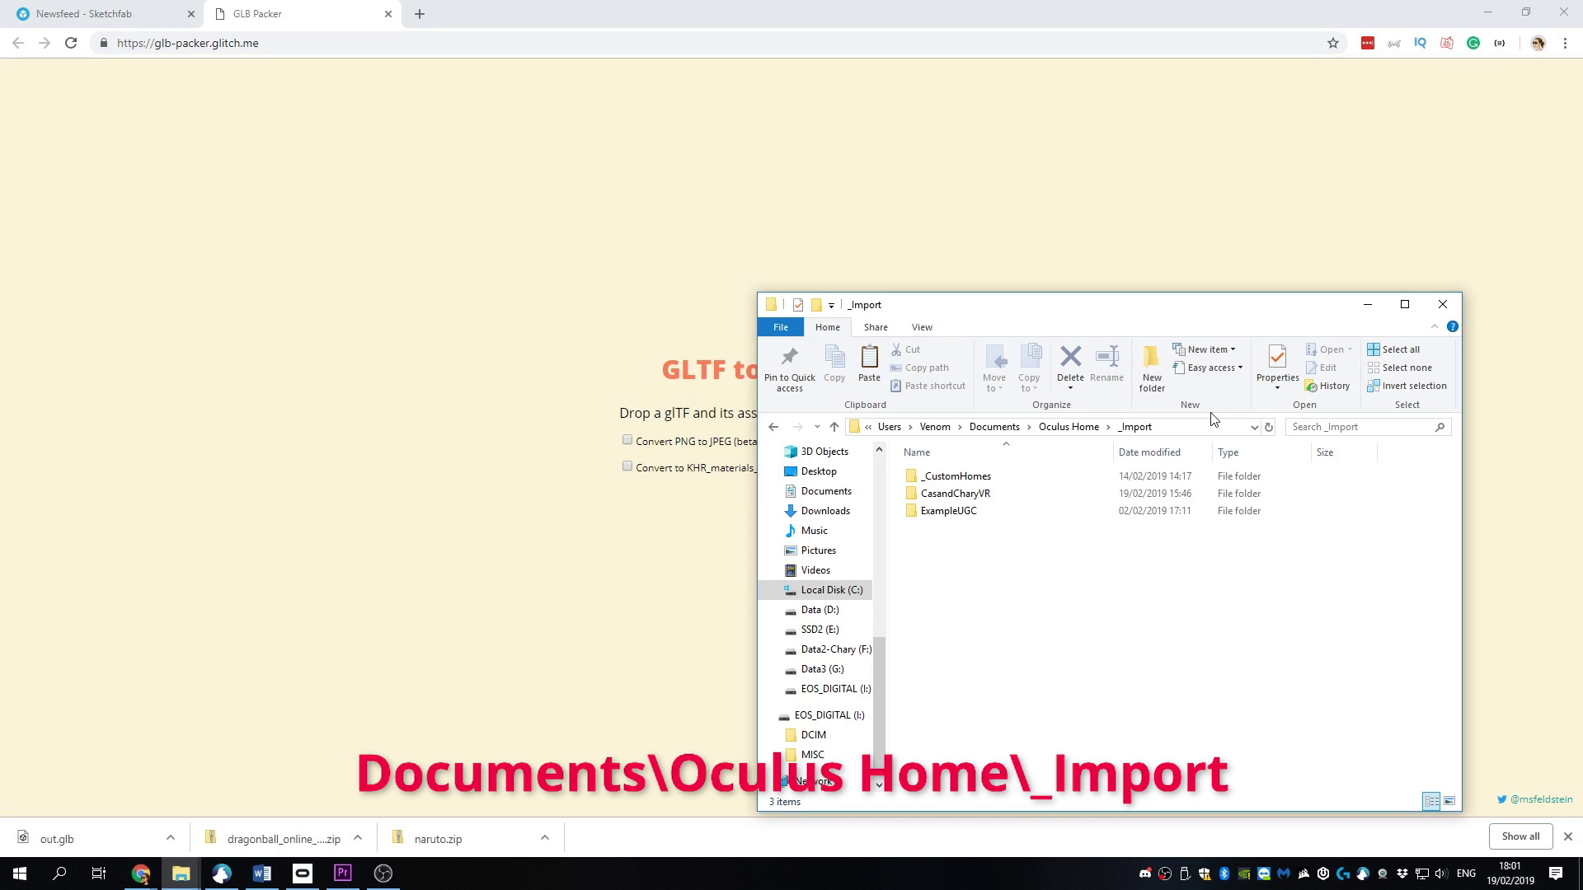
click(1195, 427)
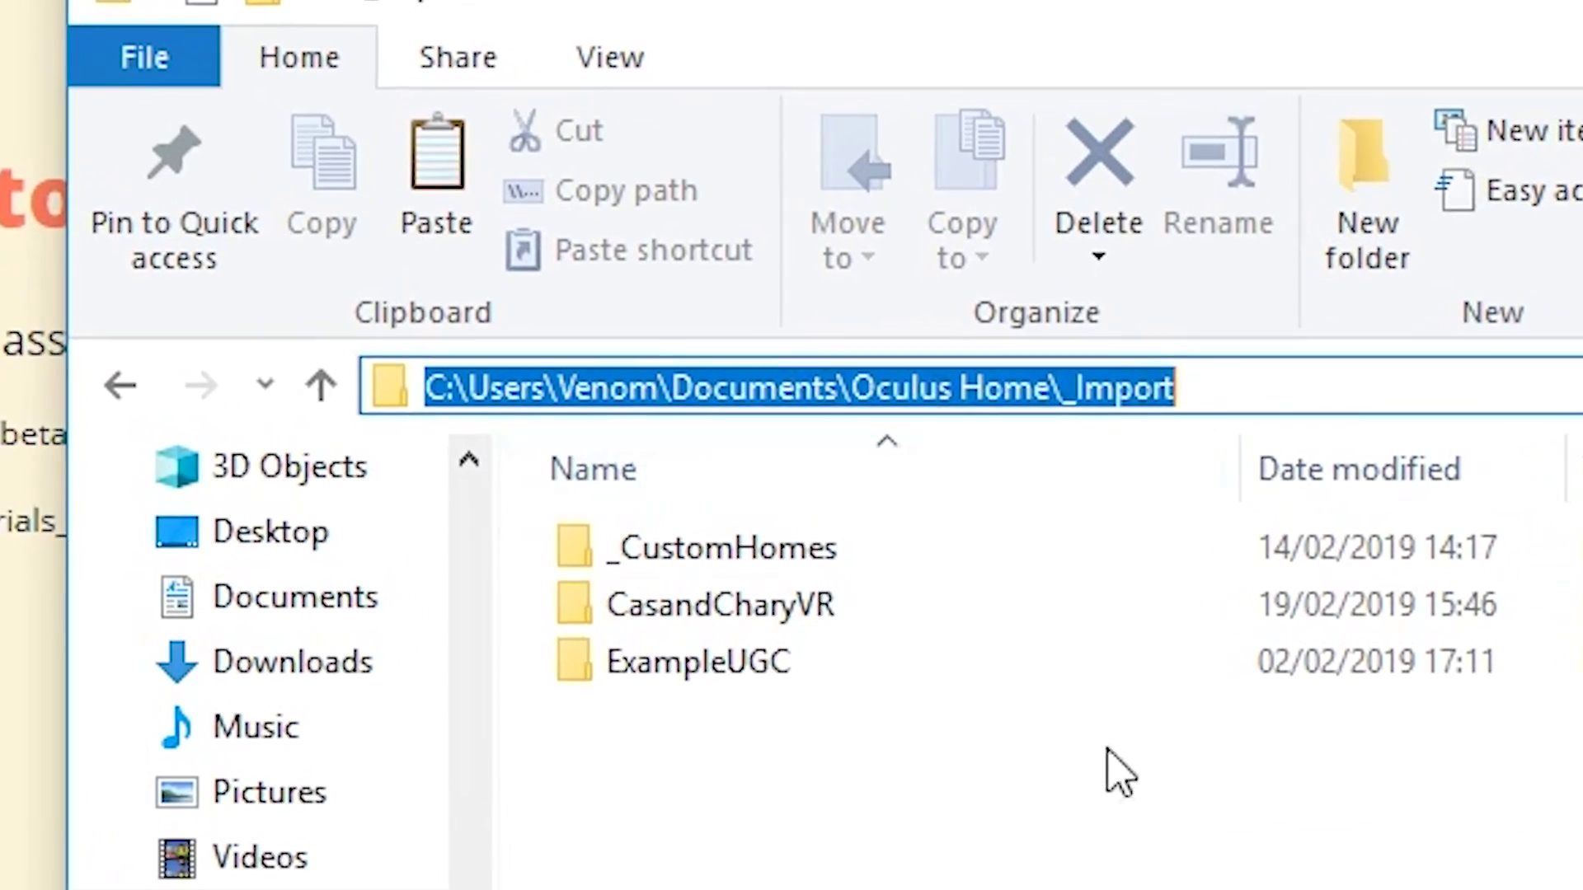
click(1090, 644)
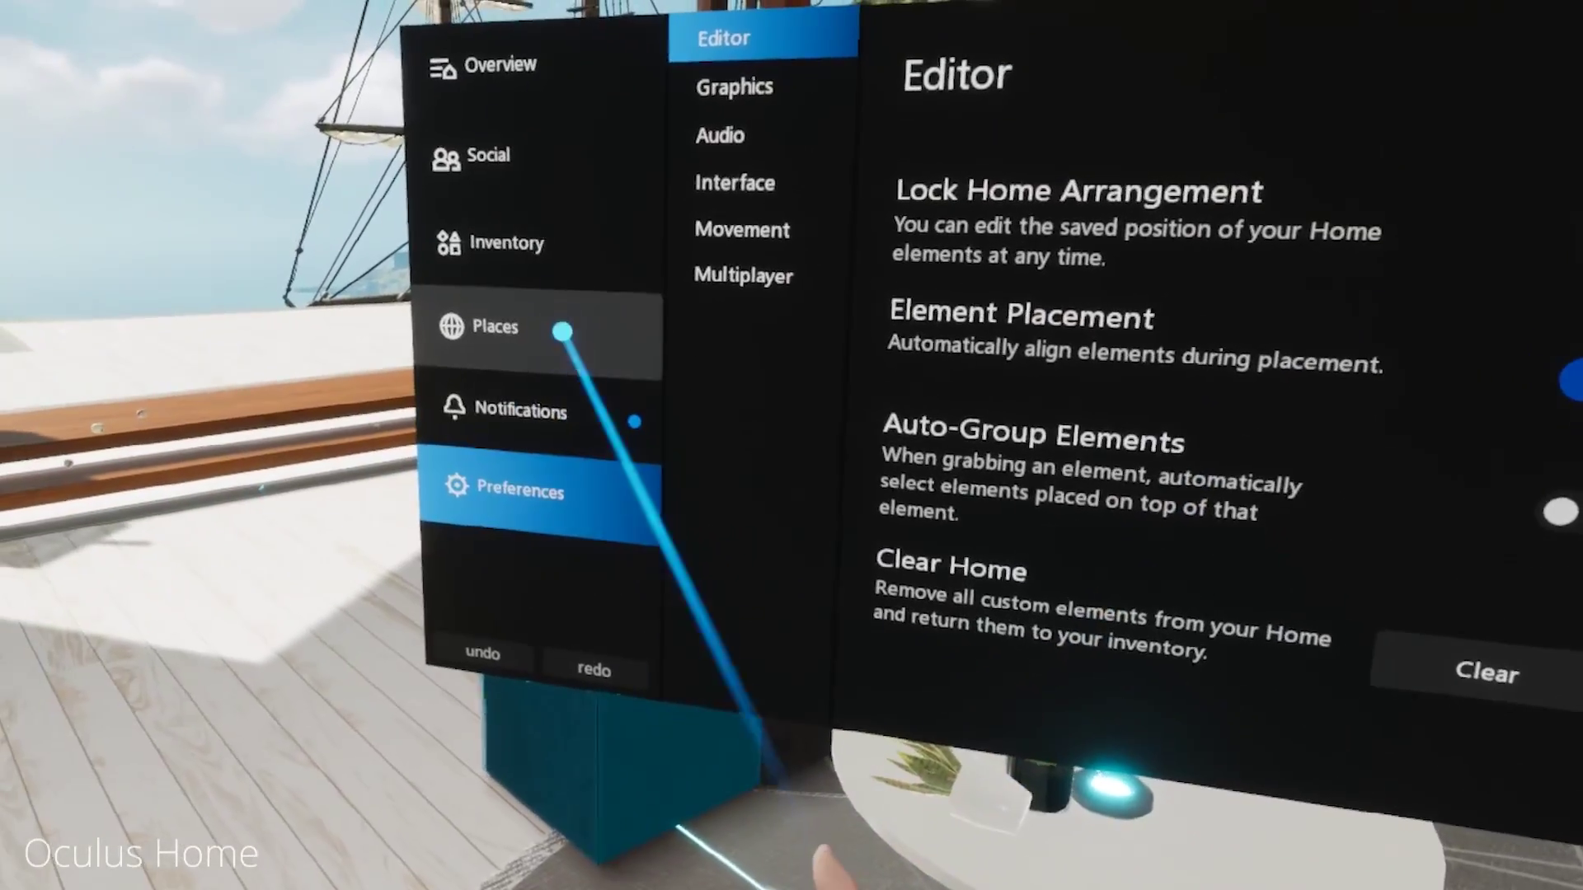
Open My Imports in the inventory and place goku-small.glb in the home
click(536, 248)
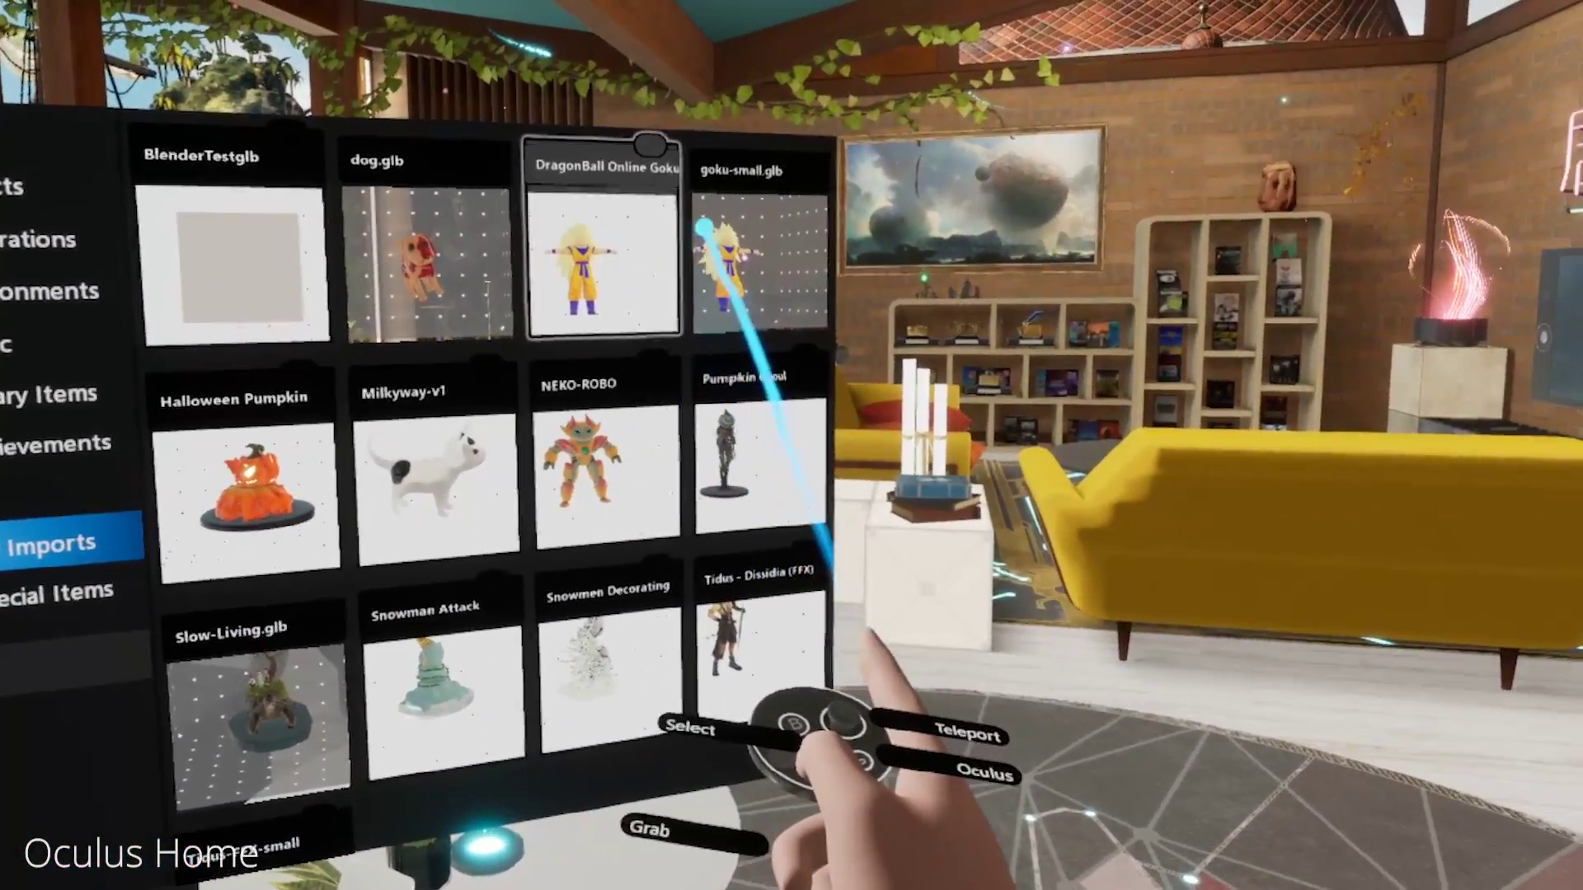
click(755, 247)
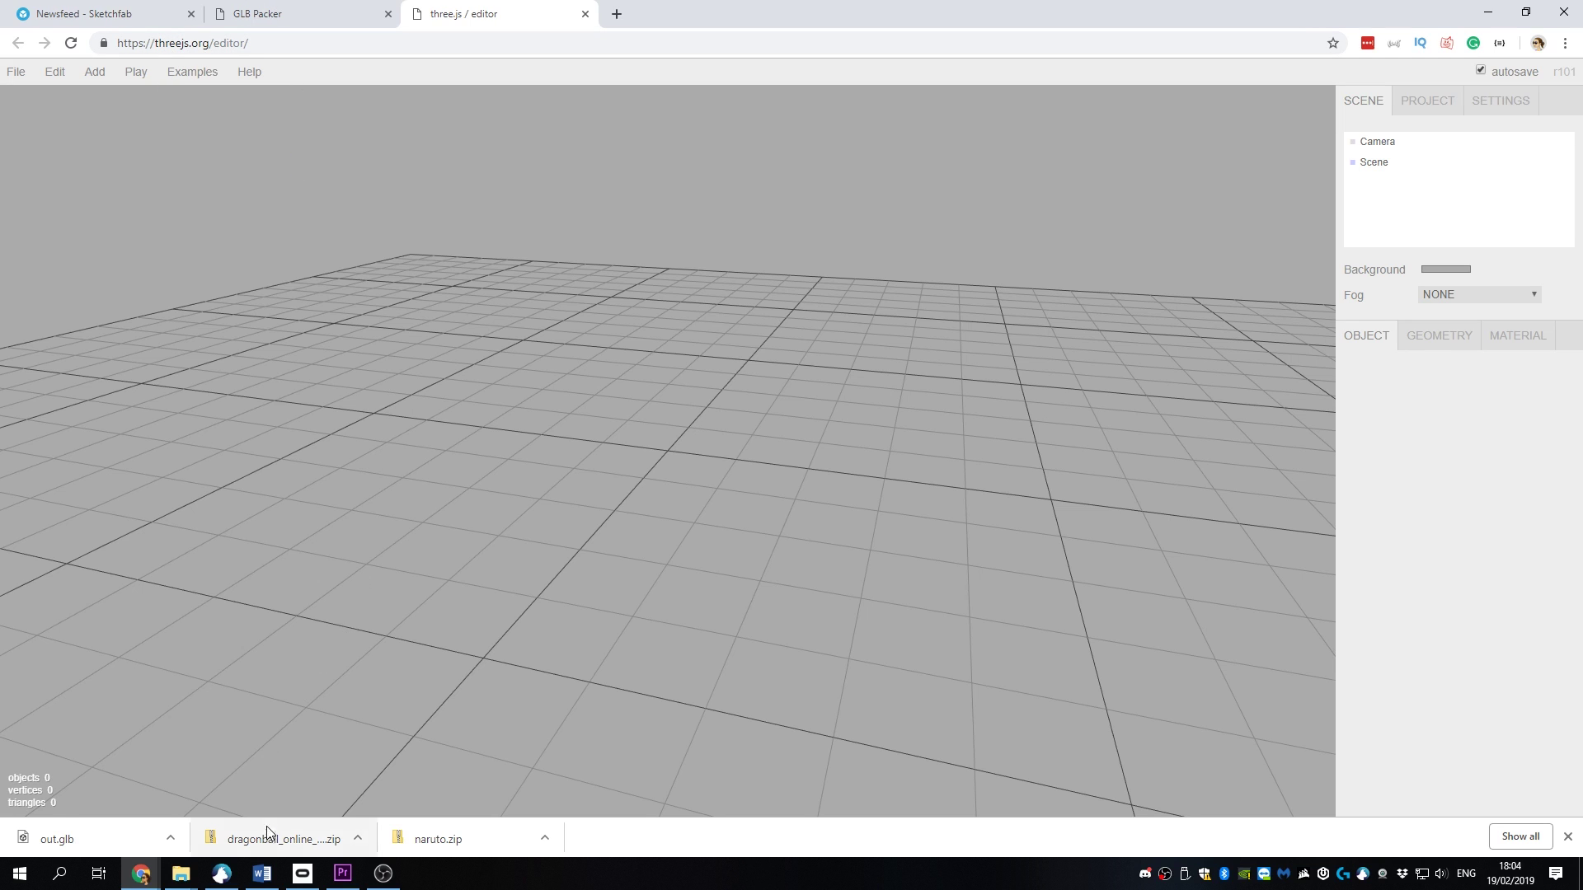
Load goku.glb into the three.js editor, scale it to 0.040, and export as GLB
mouse_move(185, 879)
click(202, 803)
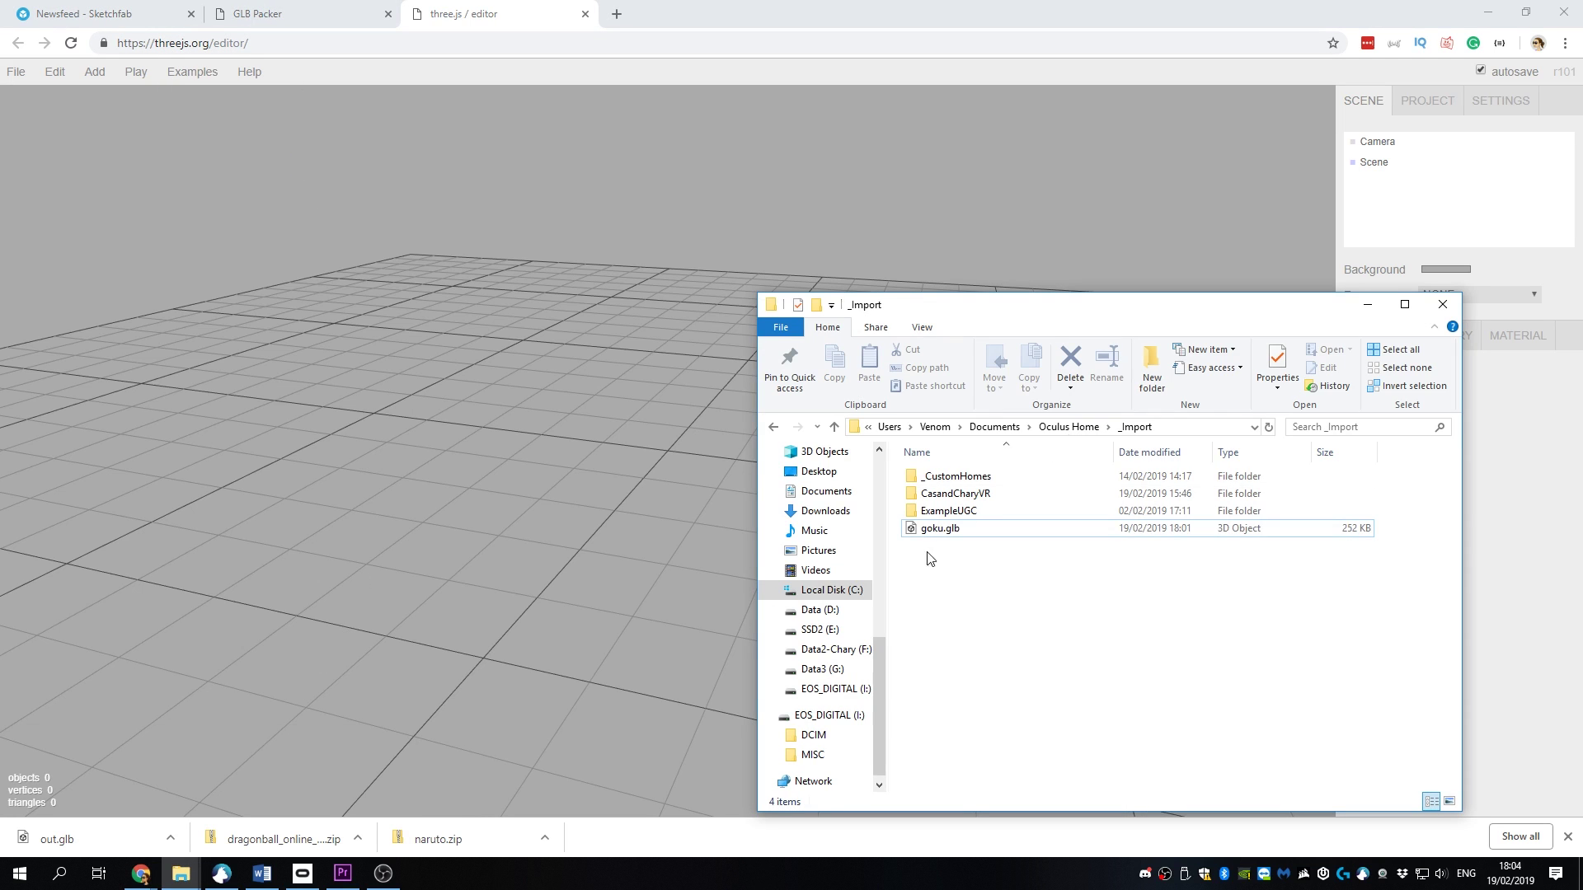
drag(551, 489, 556, 483)
scroll(707, 491, down, 3)
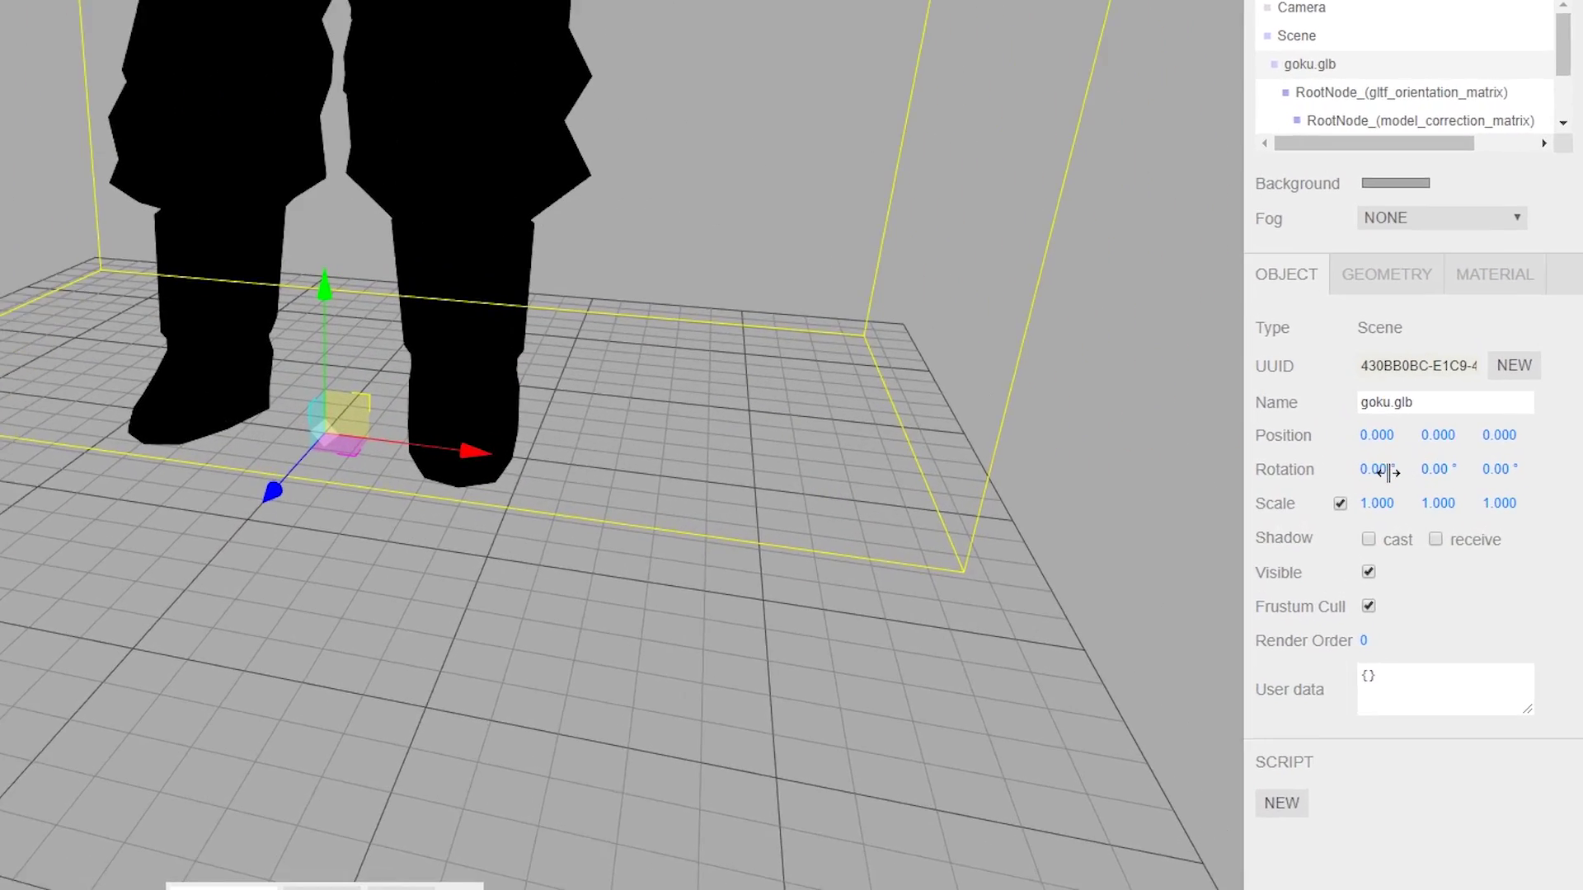
drag(1375, 502, 1352, 520)
mouse_move(15, 74)
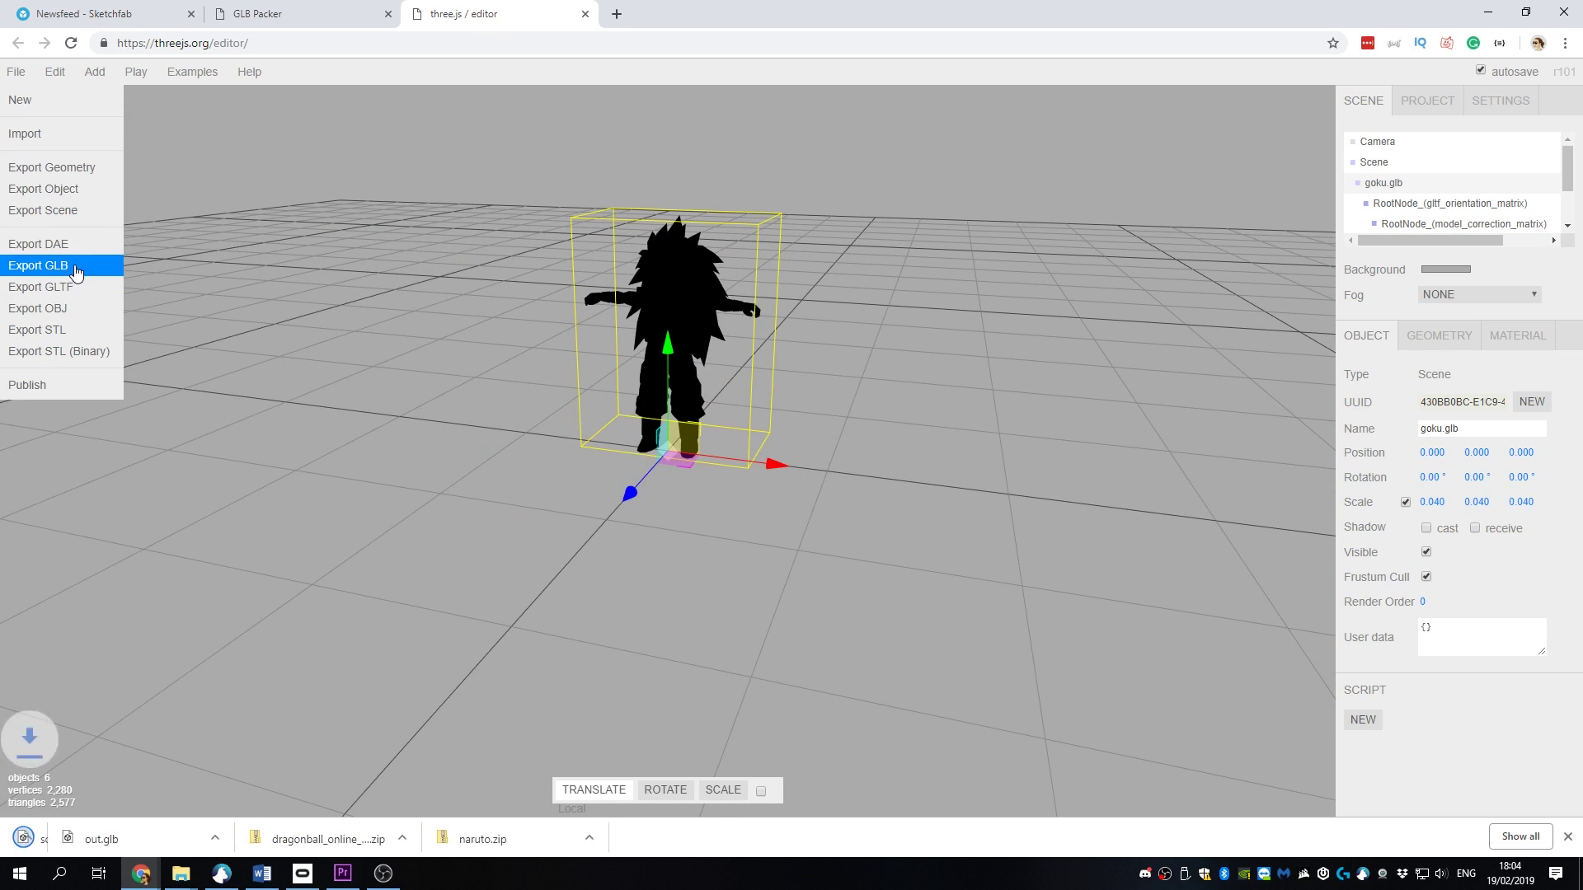
click(75, 265)
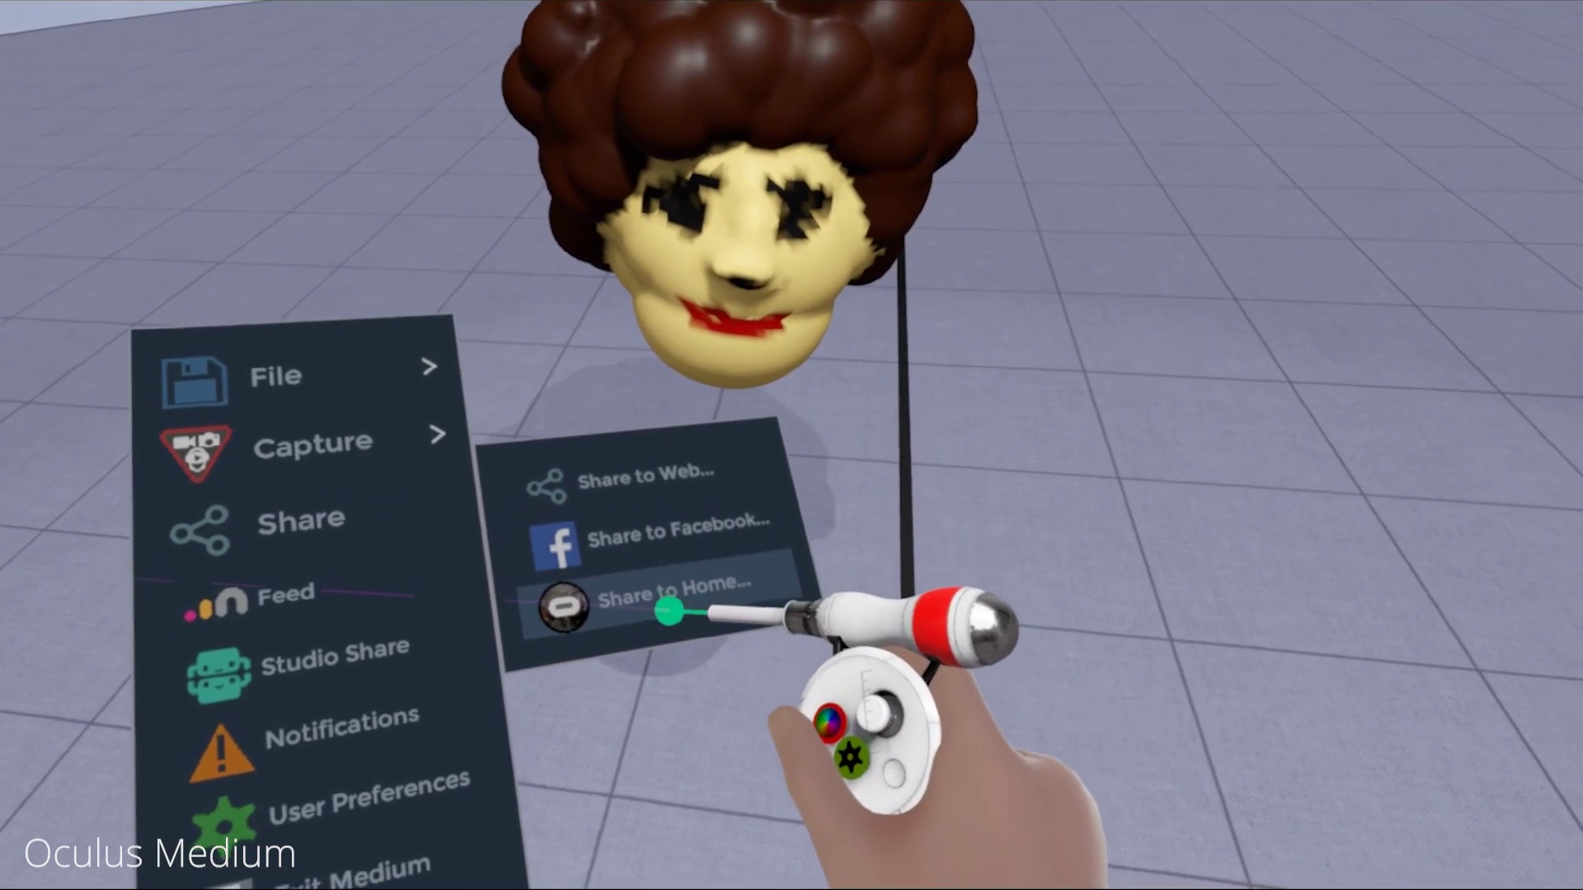
Share the head to Home as Chary1 at High detail and place it in the room
click(725, 607)
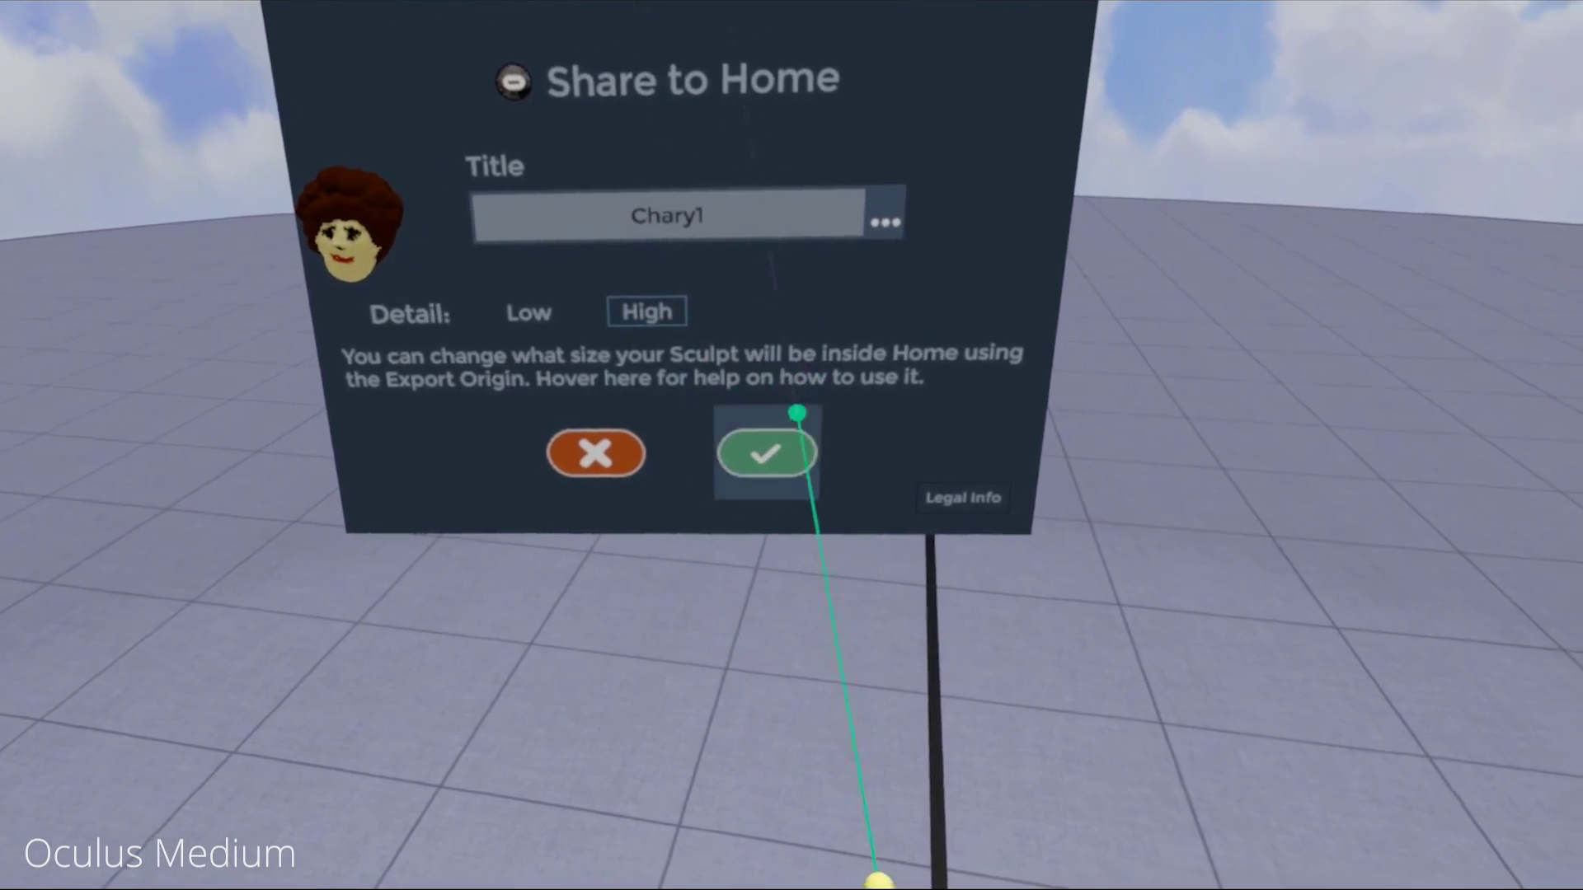
click(784, 464)
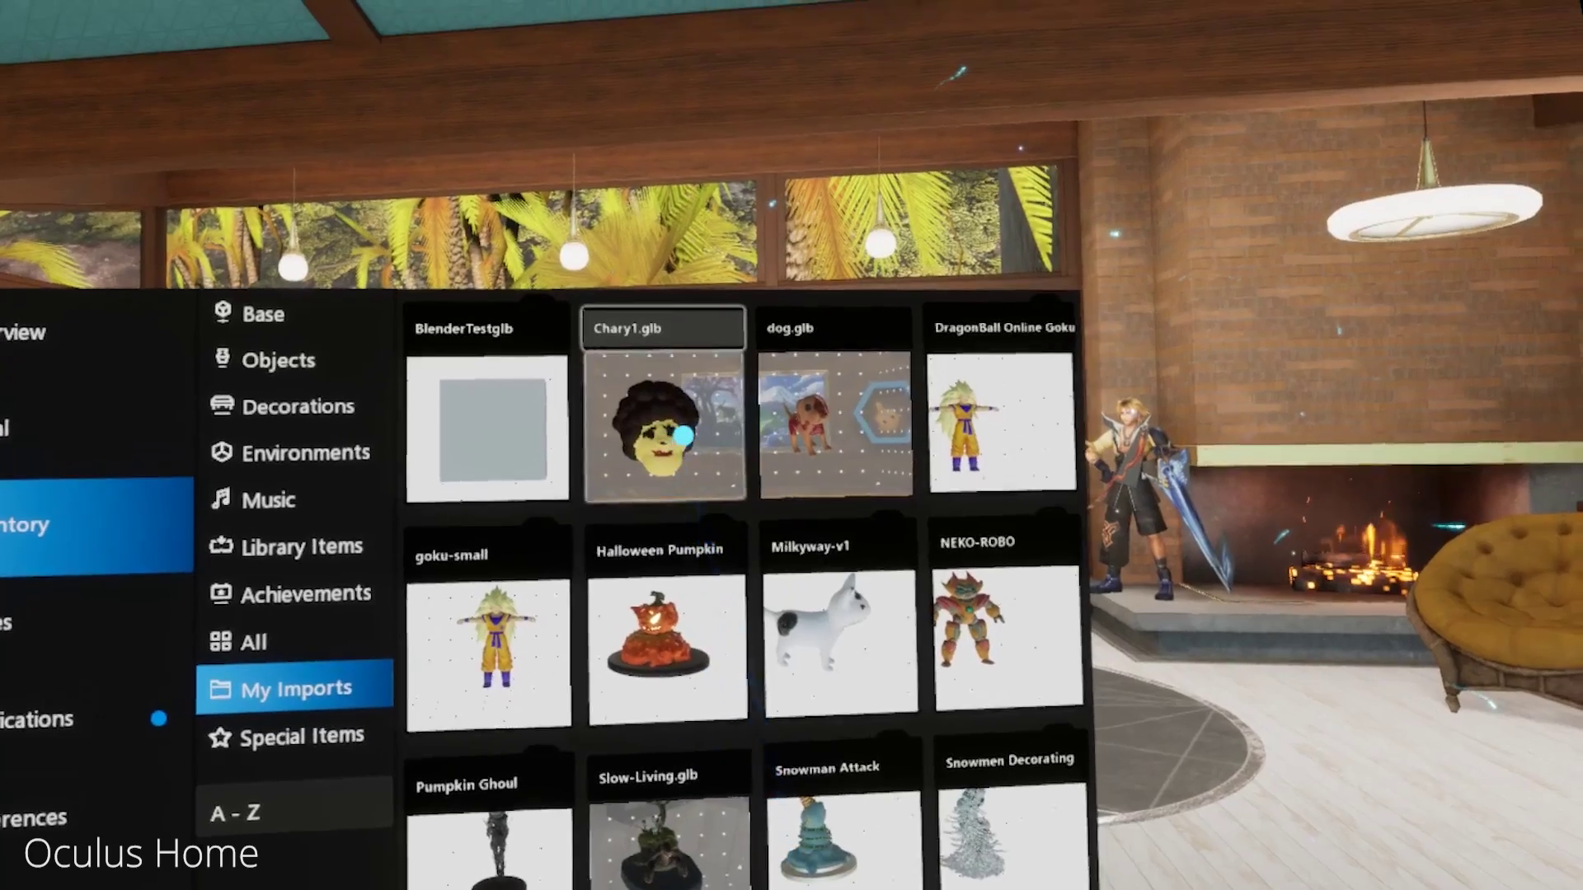
click(664, 420)
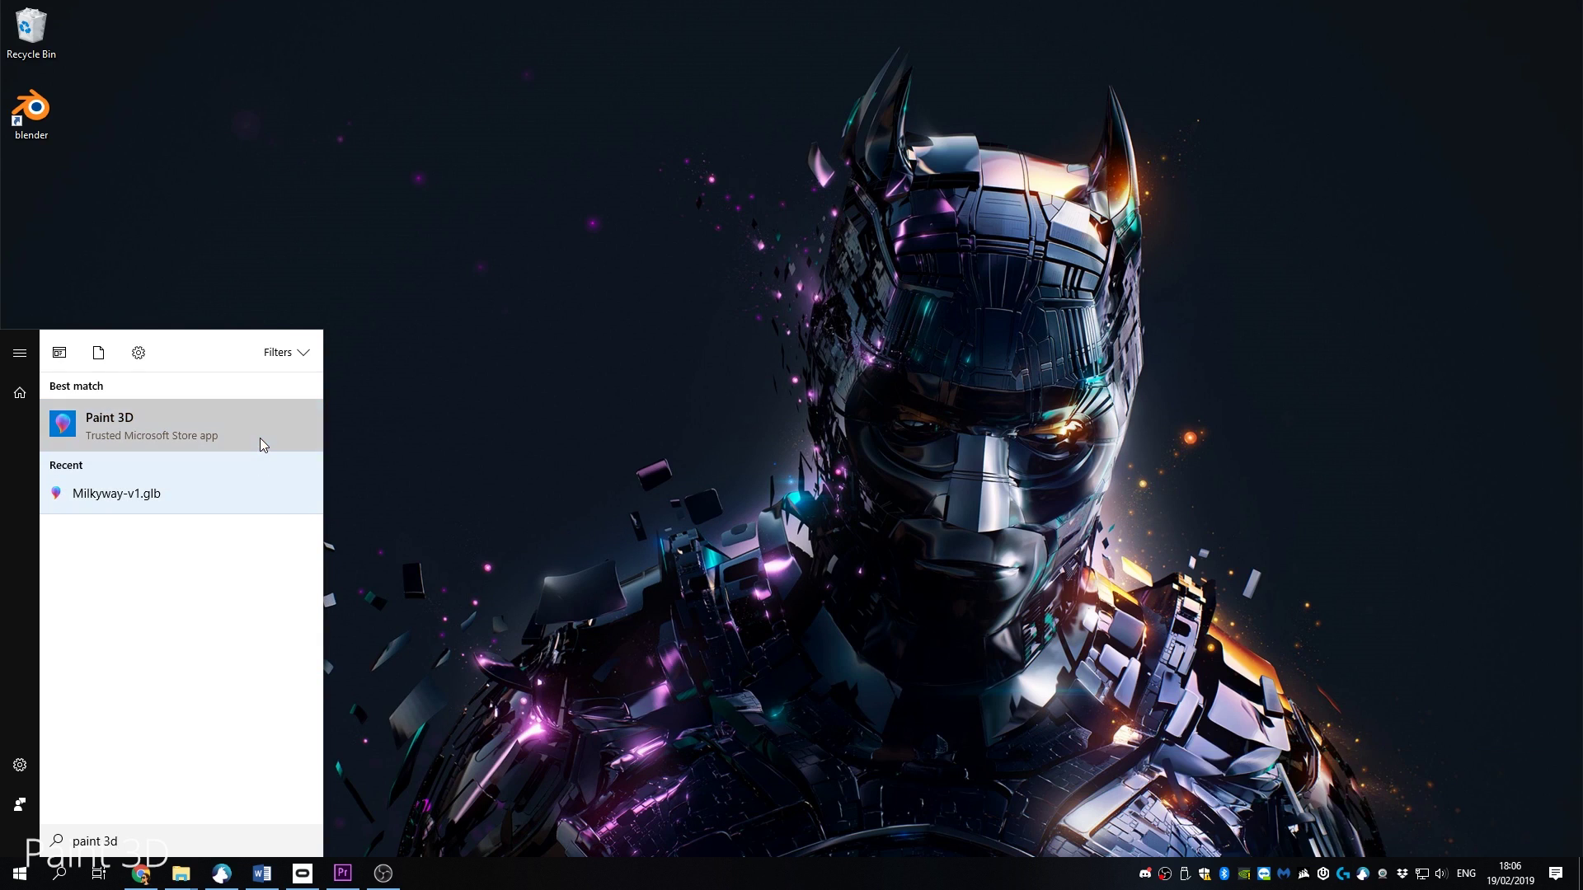
Launch Paint 3D, dismiss the Welcome screen, and rotate the dog model
click(260, 439)
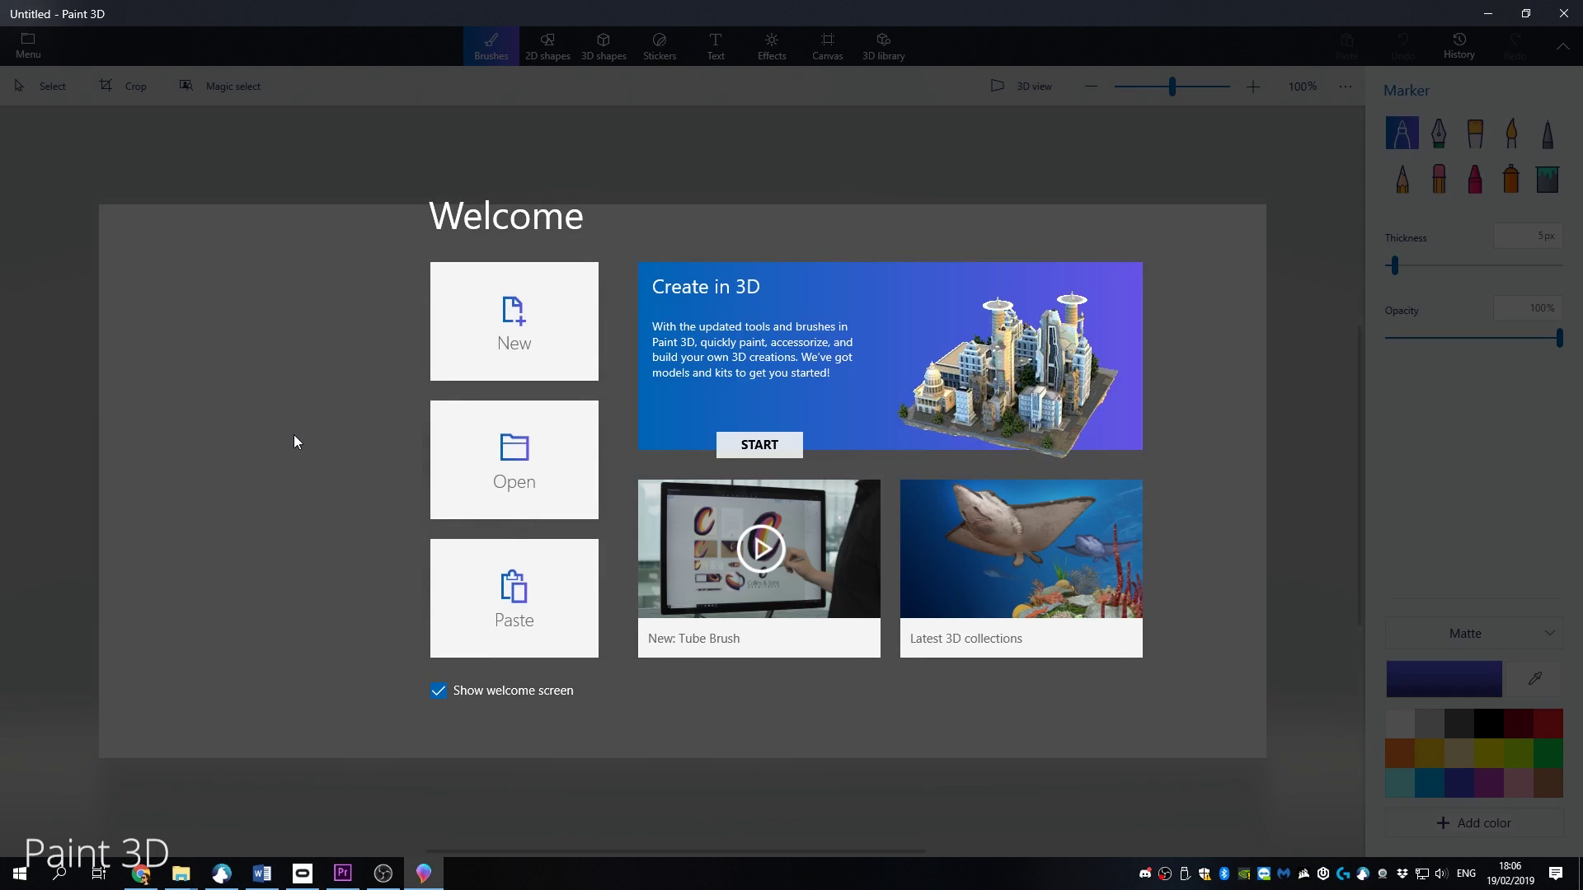
click(474, 367)
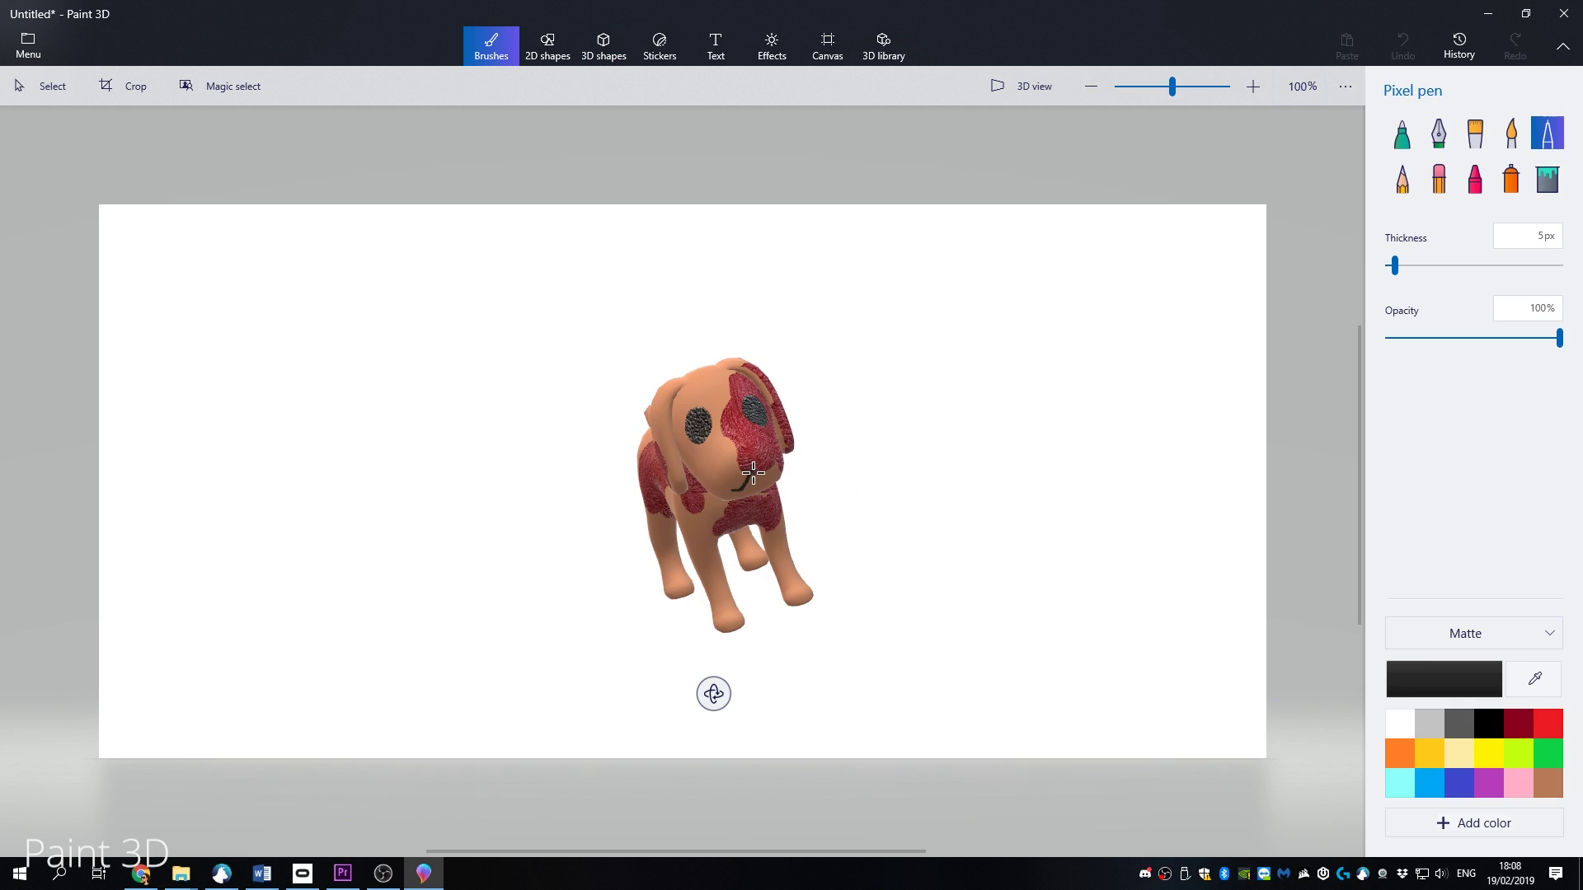
mouse_move(713, 694)
mouse_down()
mouse_move(852, 671)
mouse_move(646, 693)
mouse_move(555, 650)
mouse_move(611, 770)
mouse_move(890, 674)
mouse_move(700, 682)
mouse_move(710, 671)
mouse_up()
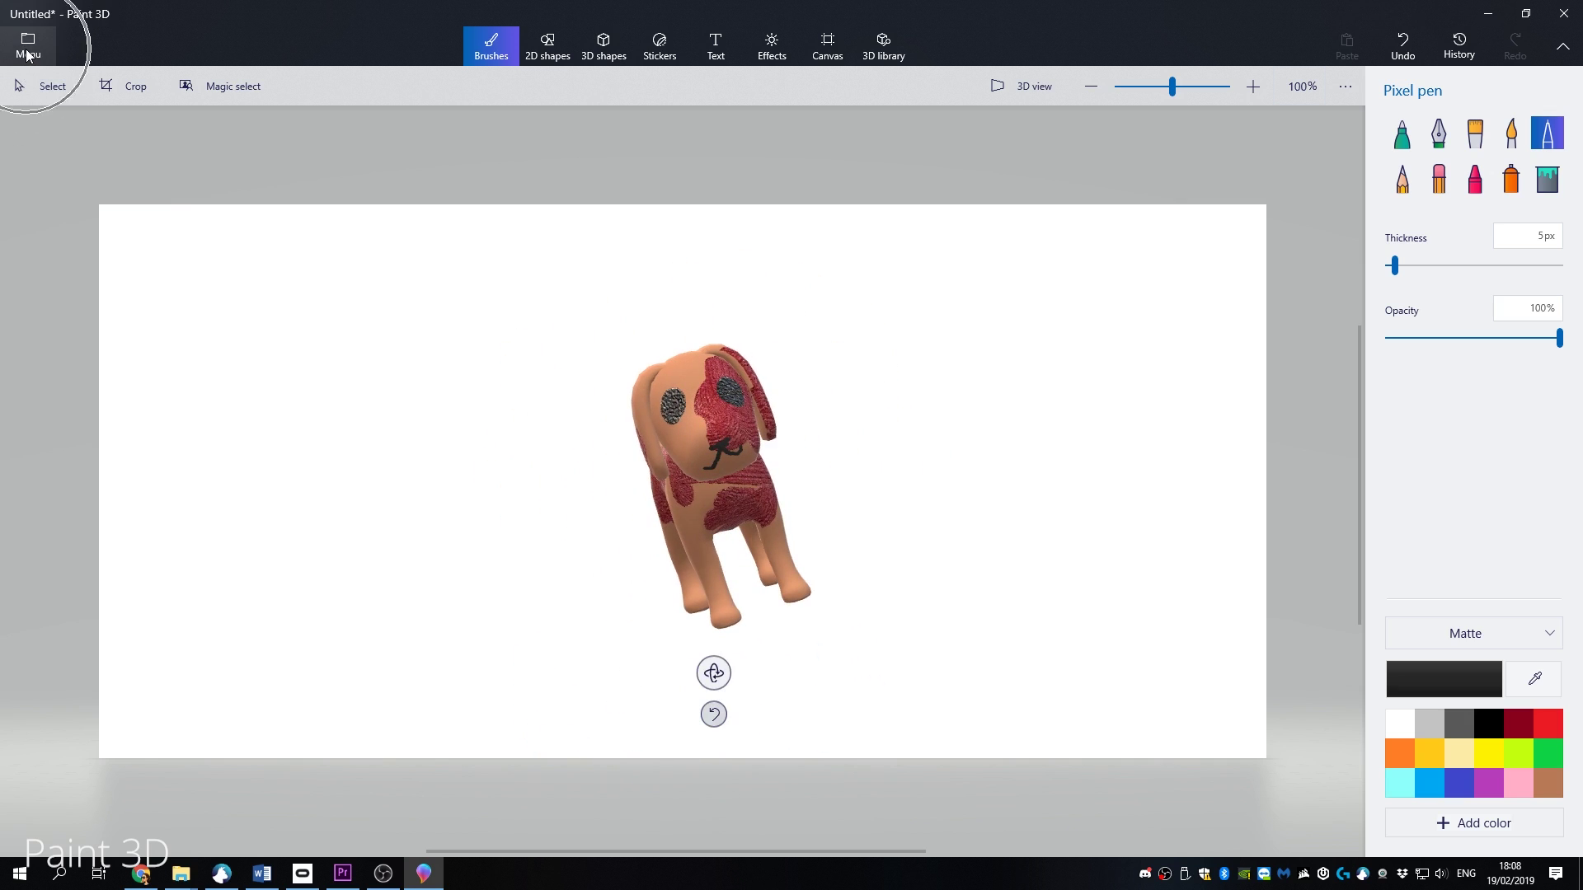
Save the dog as a 3D model with file type 3D - GLB
click(26, 48)
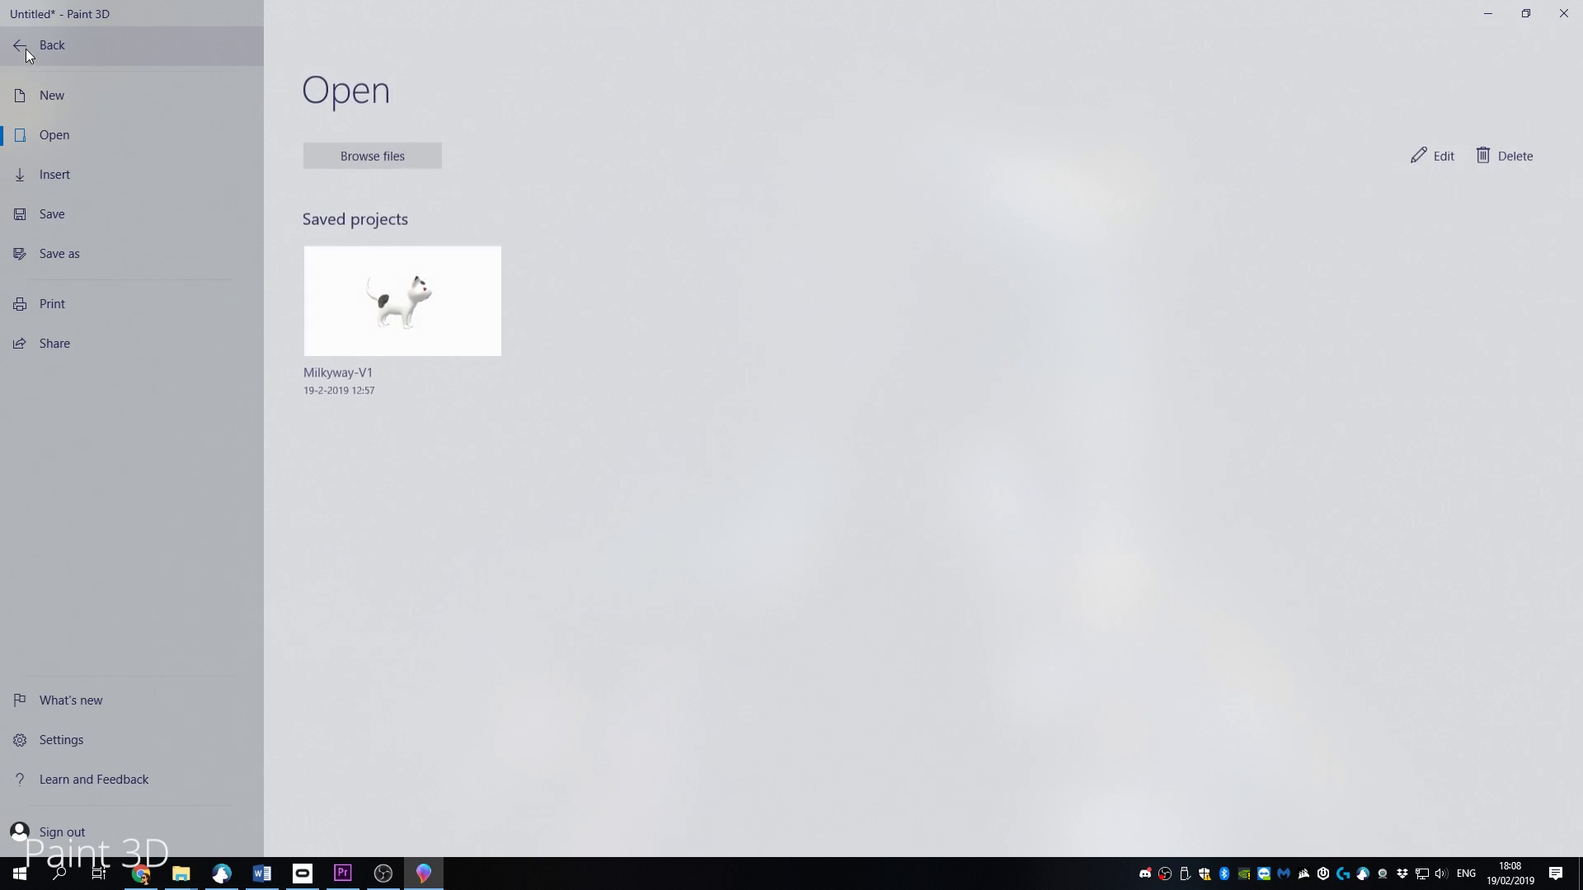
click(73, 254)
click(464, 249)
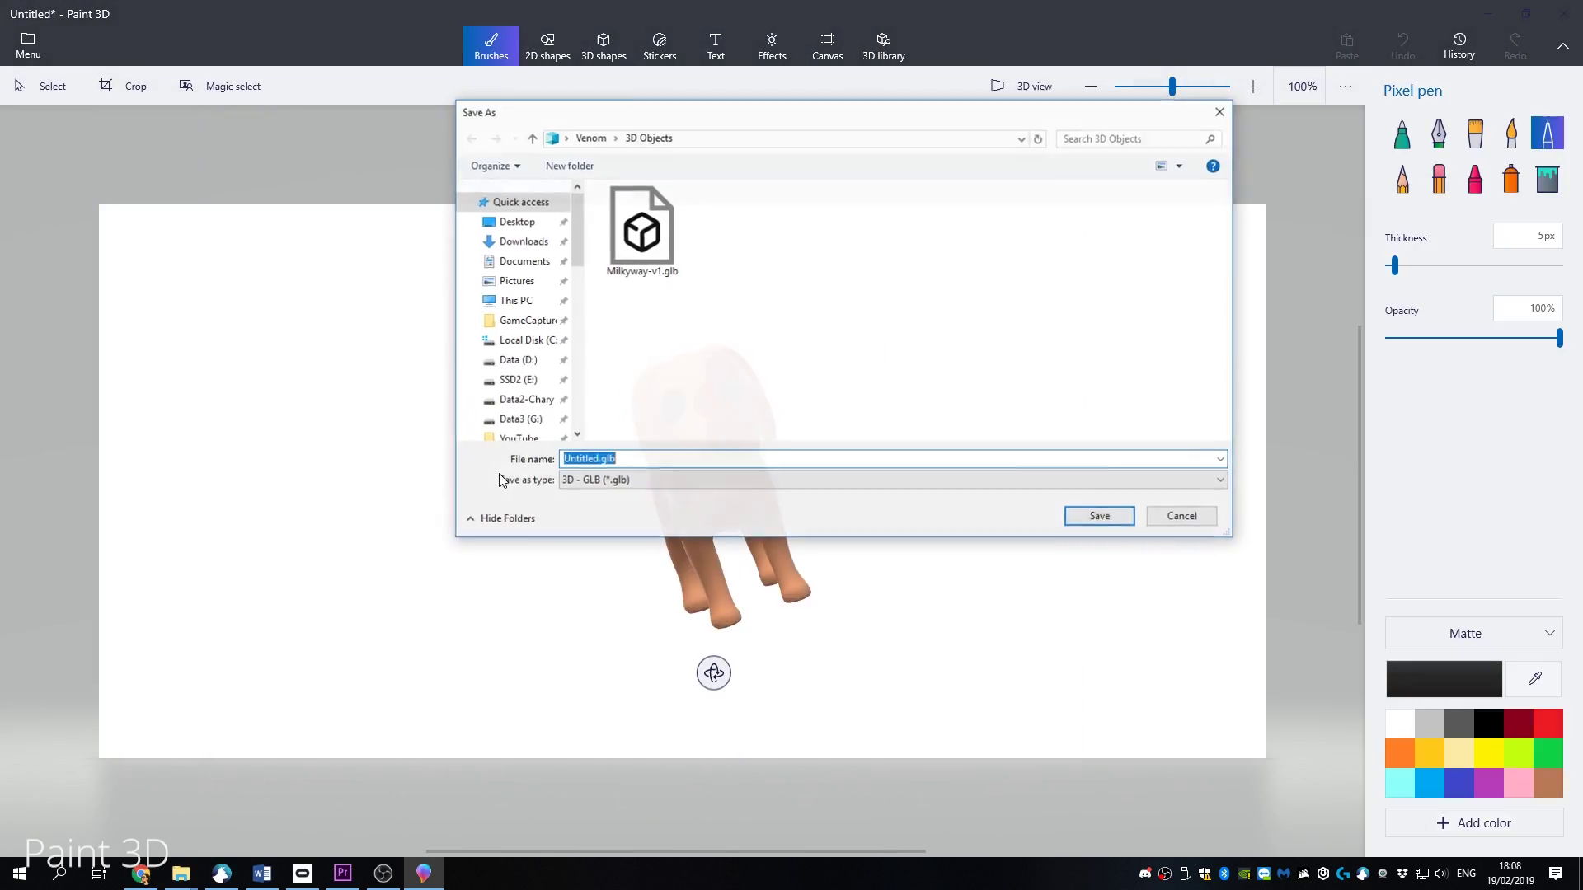
click(612, 486)
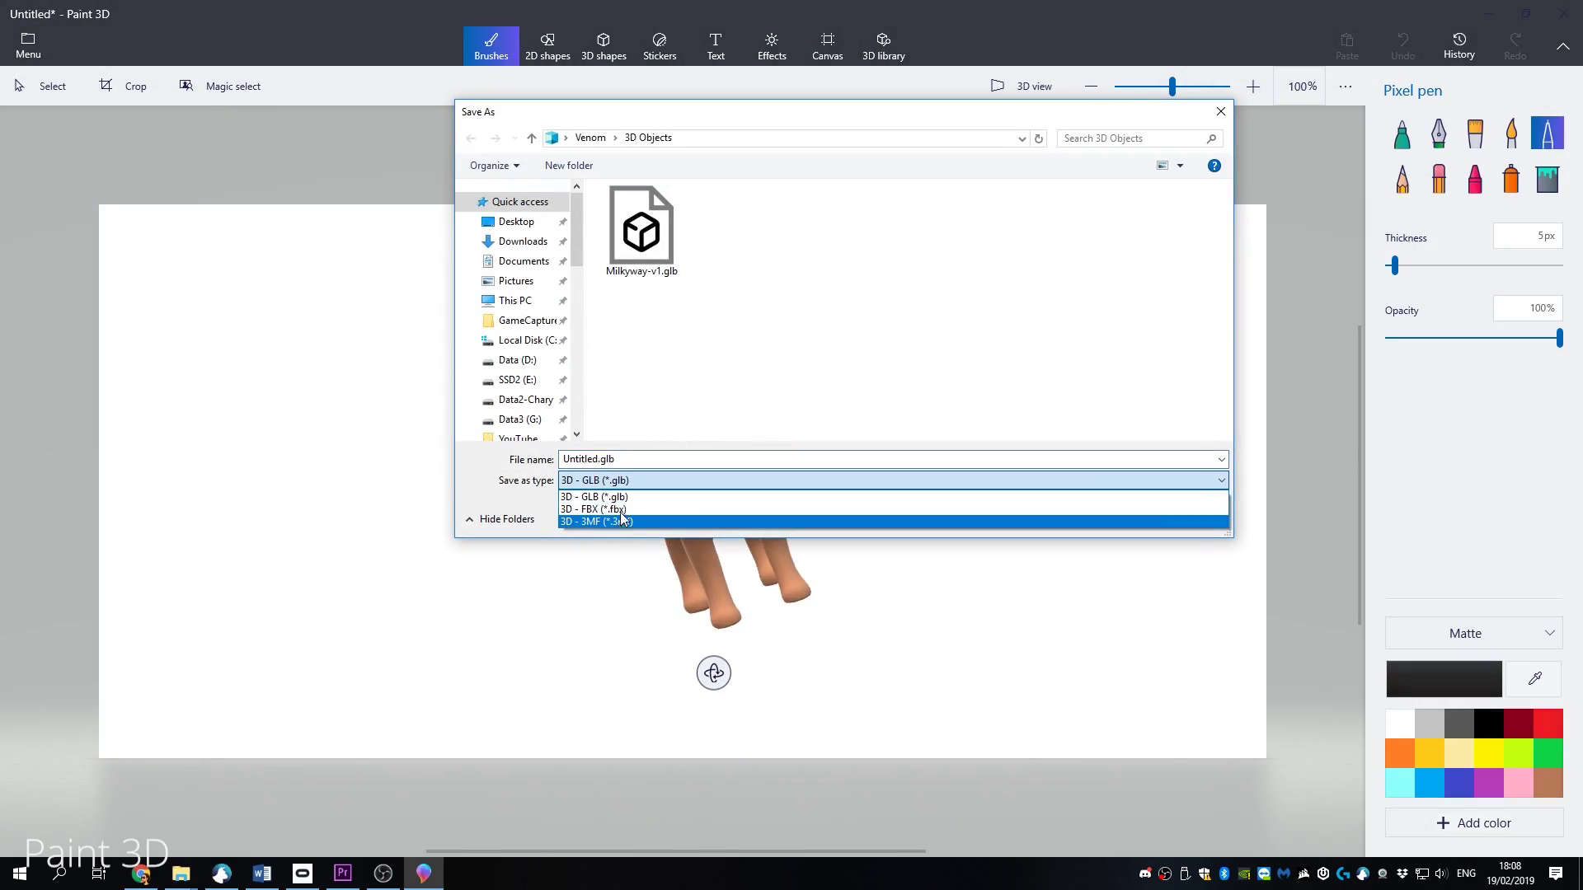
click(584, 459)
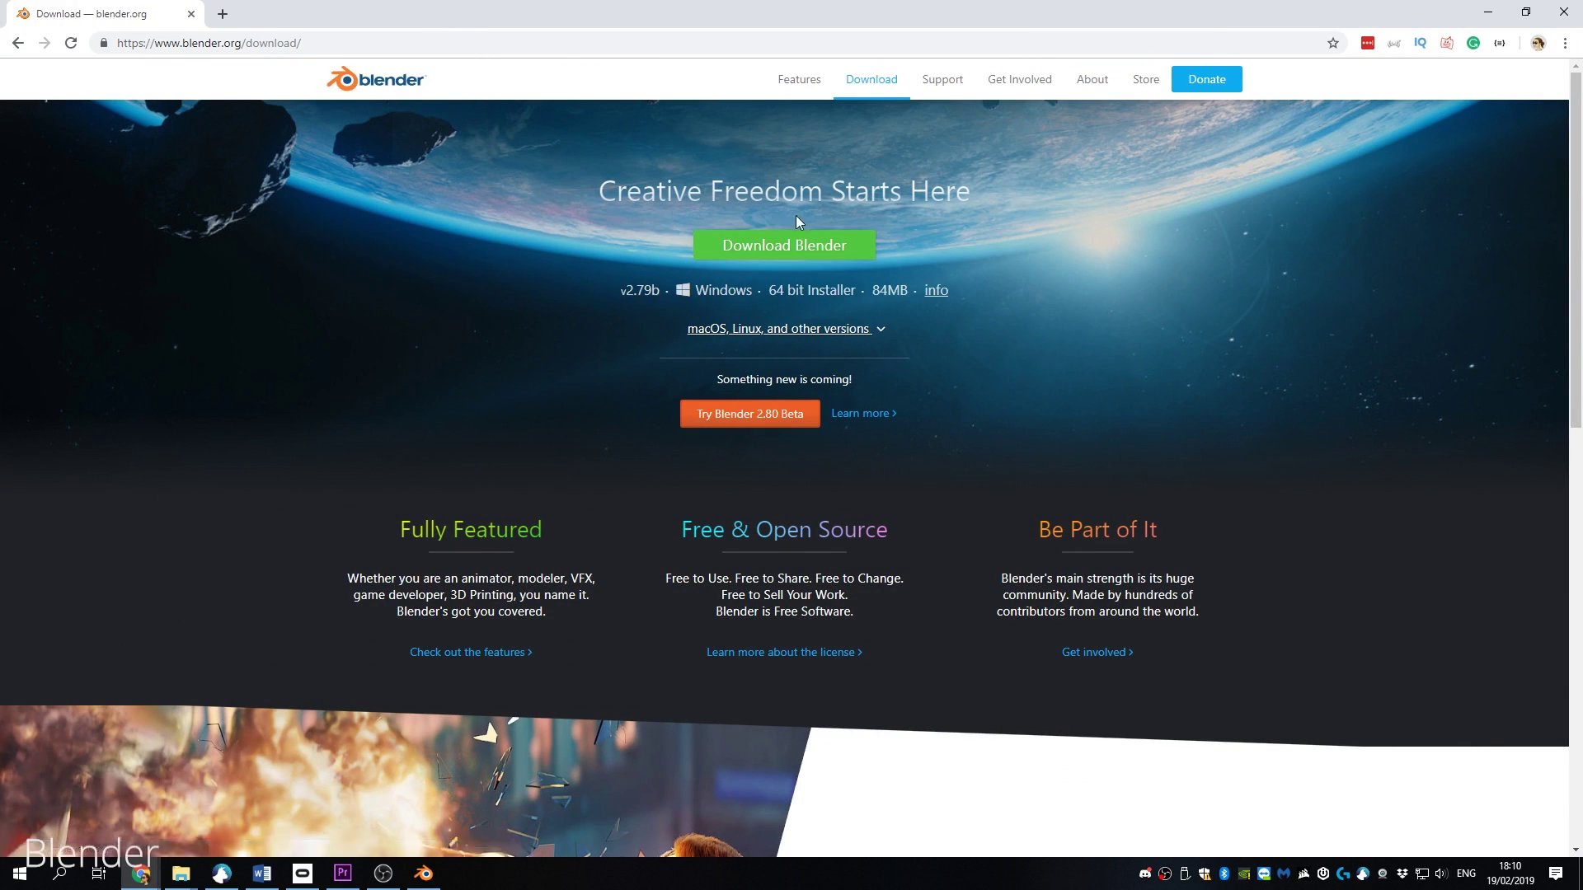
Get Blender 2.79 from the other versions, launch it, and move the default cube sideways
click(837, 332)
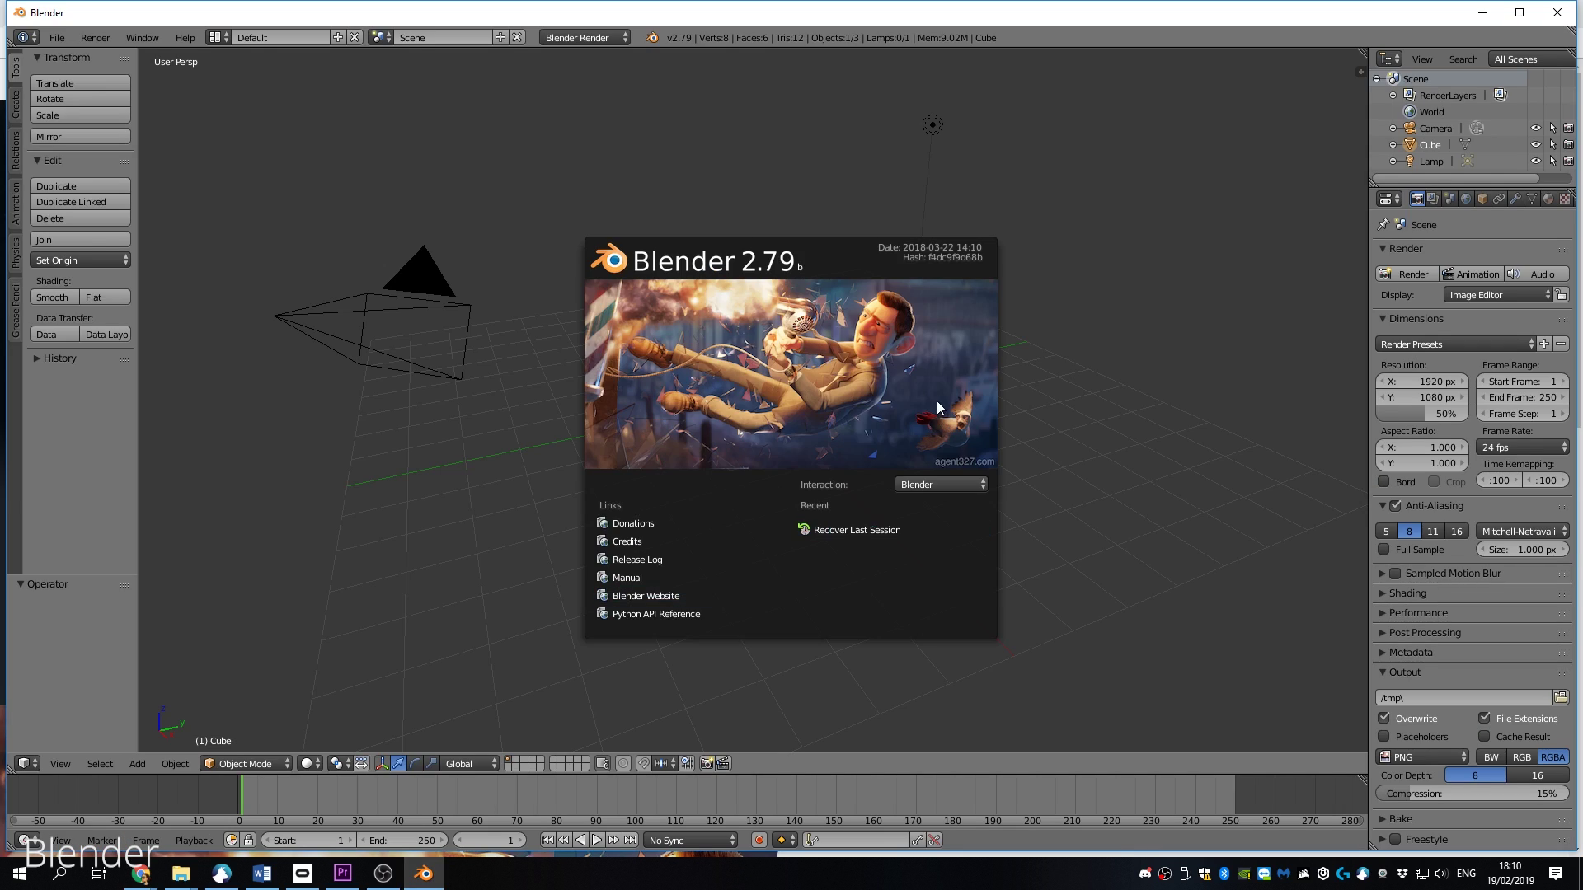
click(1104, 491)
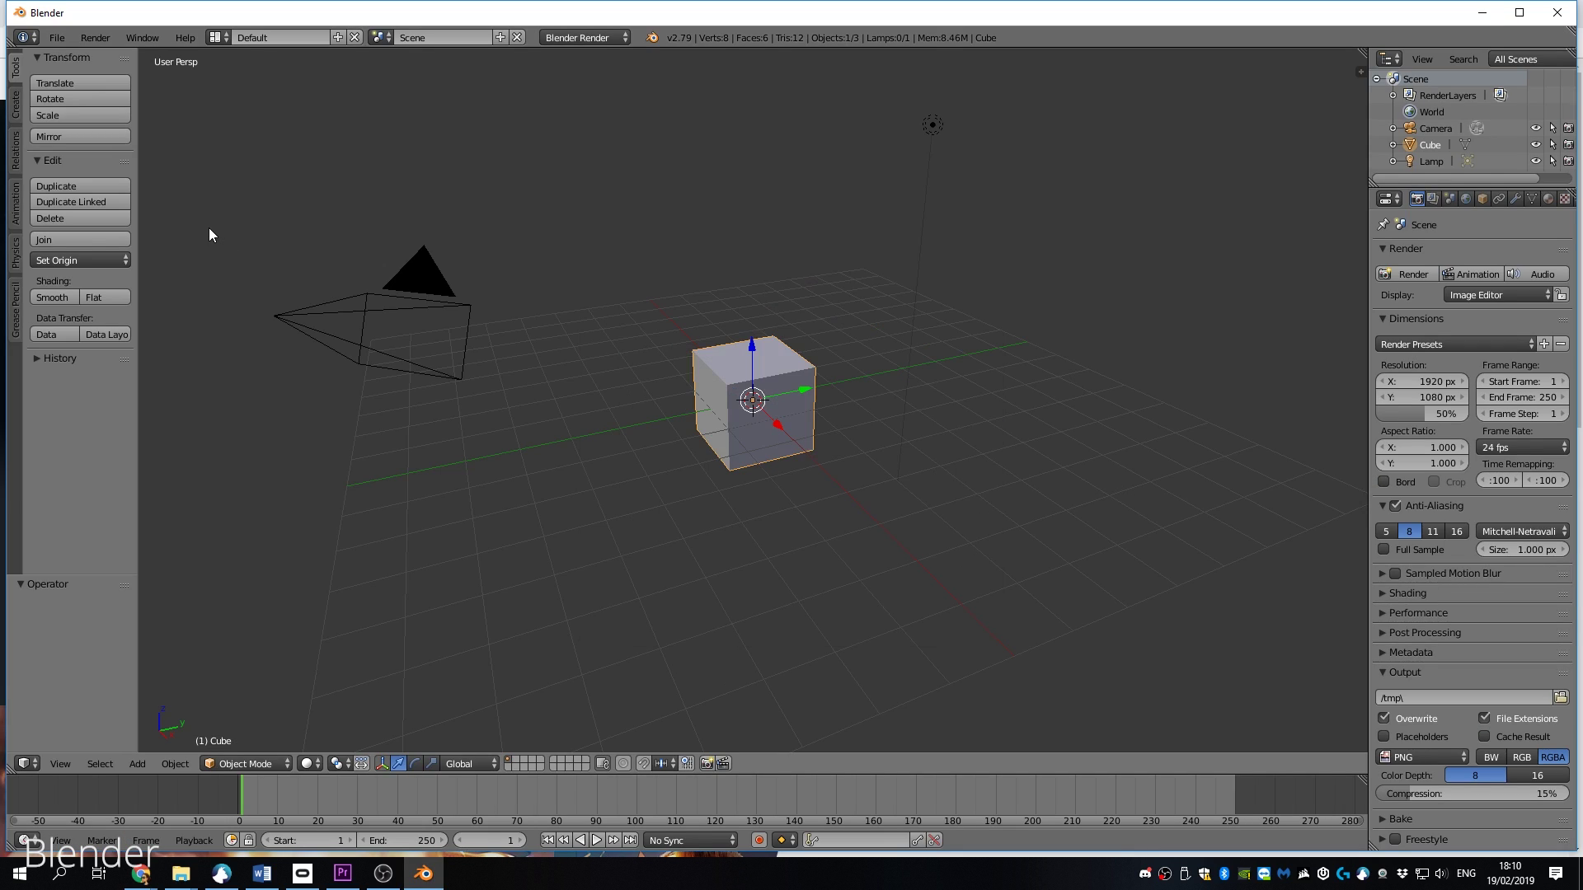
mouse_move(740, 404)
mouse_down()
mouse_move(770, 417)
mouse_move(720, 404)
mouse_up()
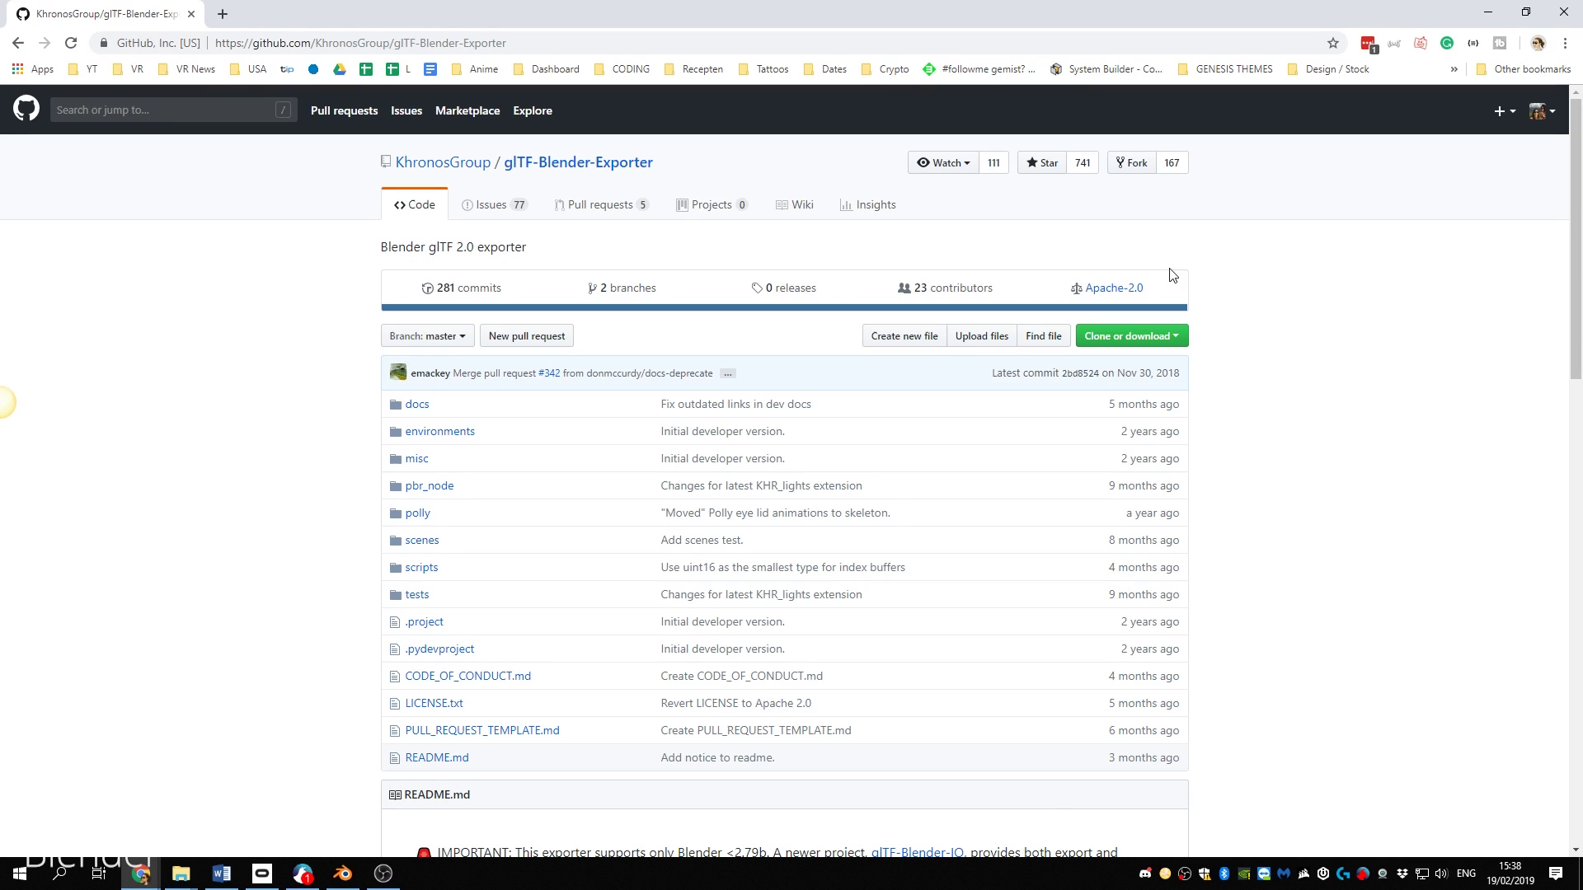
Download the glTF-Blender-Exporter repository as a ZIP and extract it
click(1157, 345)
click(1128, 470)
right_click(1094, 462)
mouse_move(1335, 522)
click(947, 582)
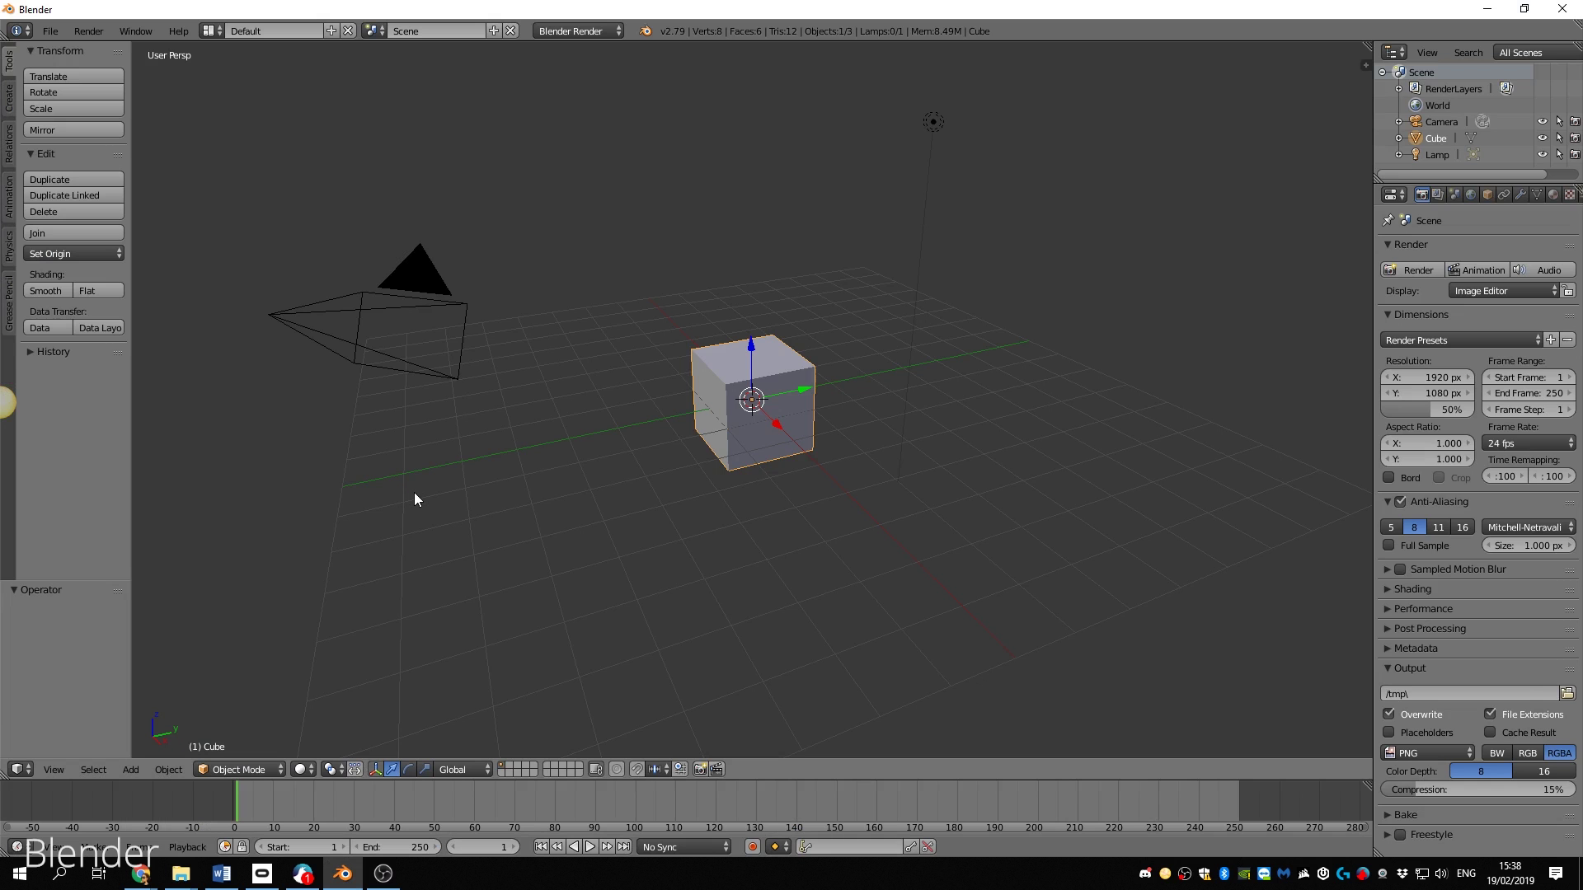
Set Blender's Scripts path to the glTF-Blender-Exporter-master scripts folder and restart Blender
click(47, 30)
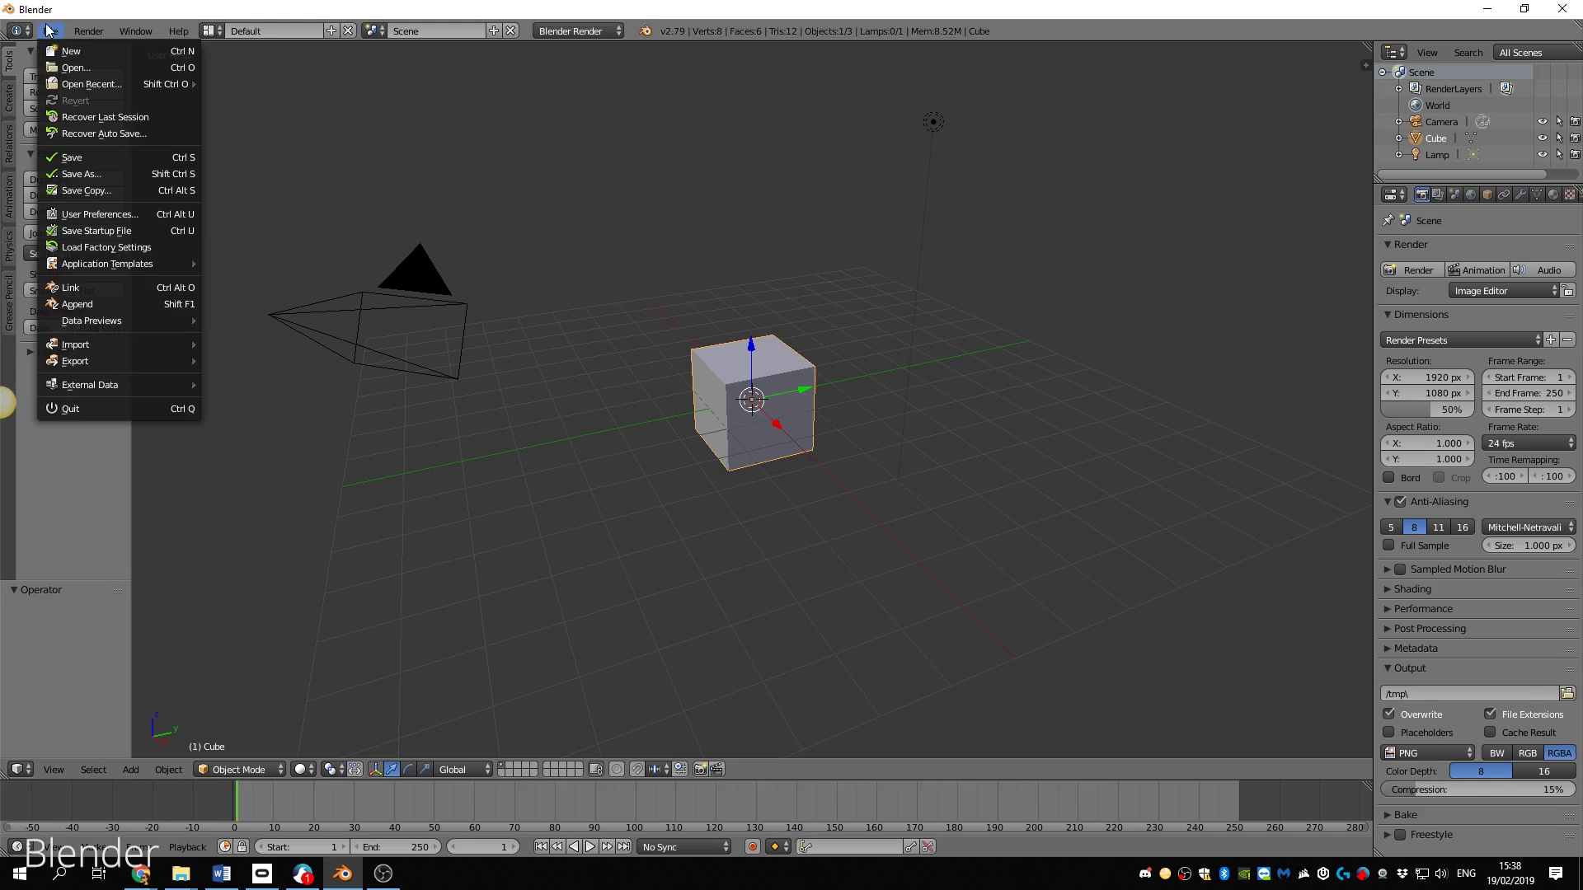
click(92, 215)
click(495, 41)
click(419, 142)
click(389, 154)
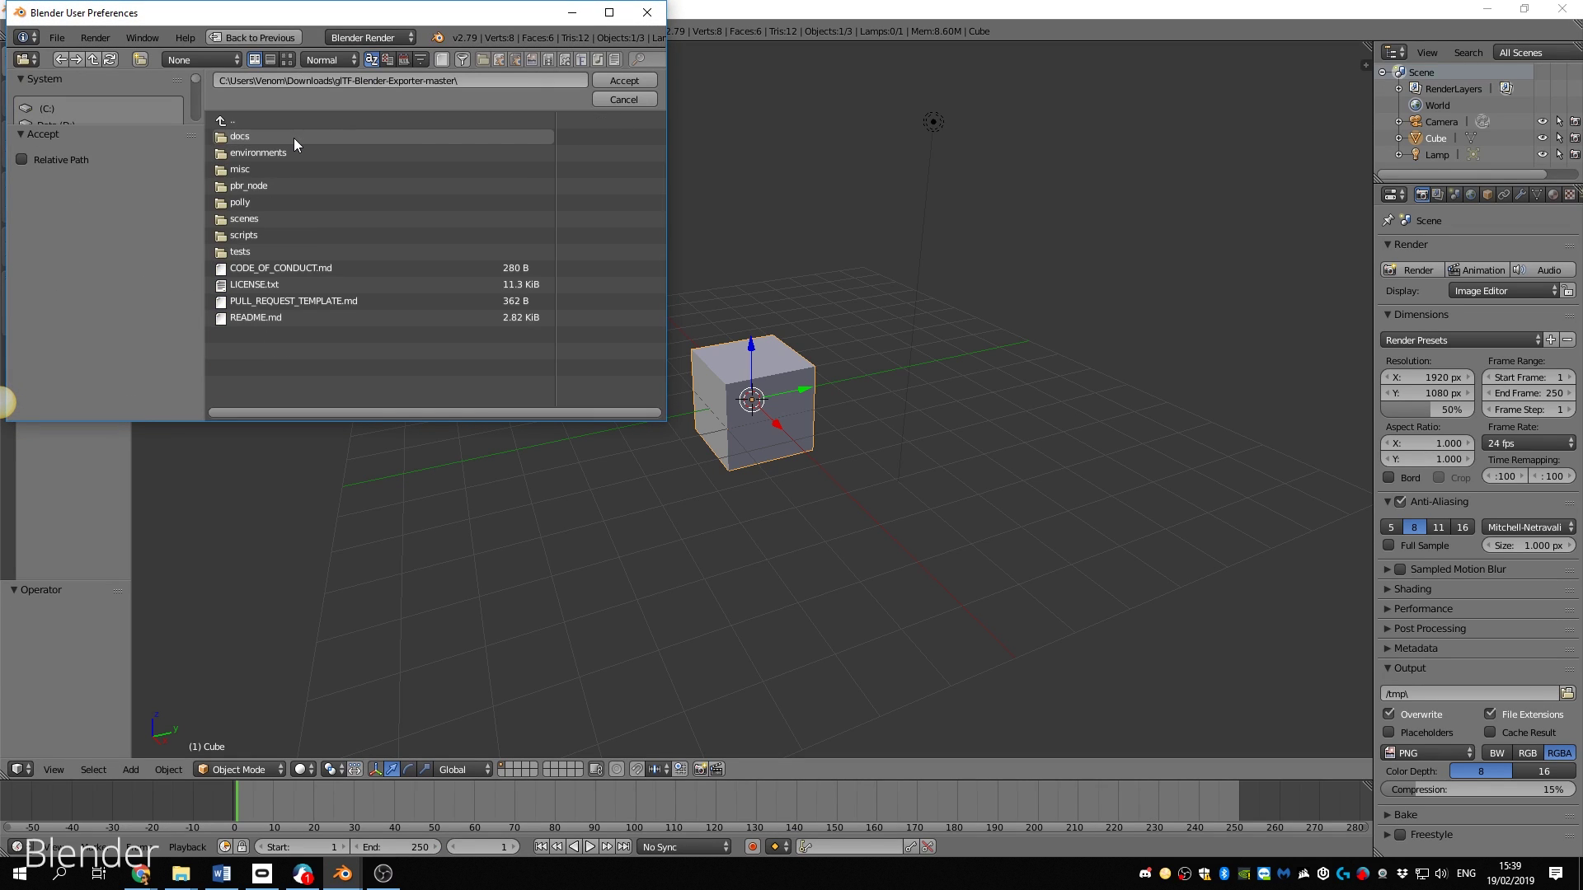
click(264, 221)
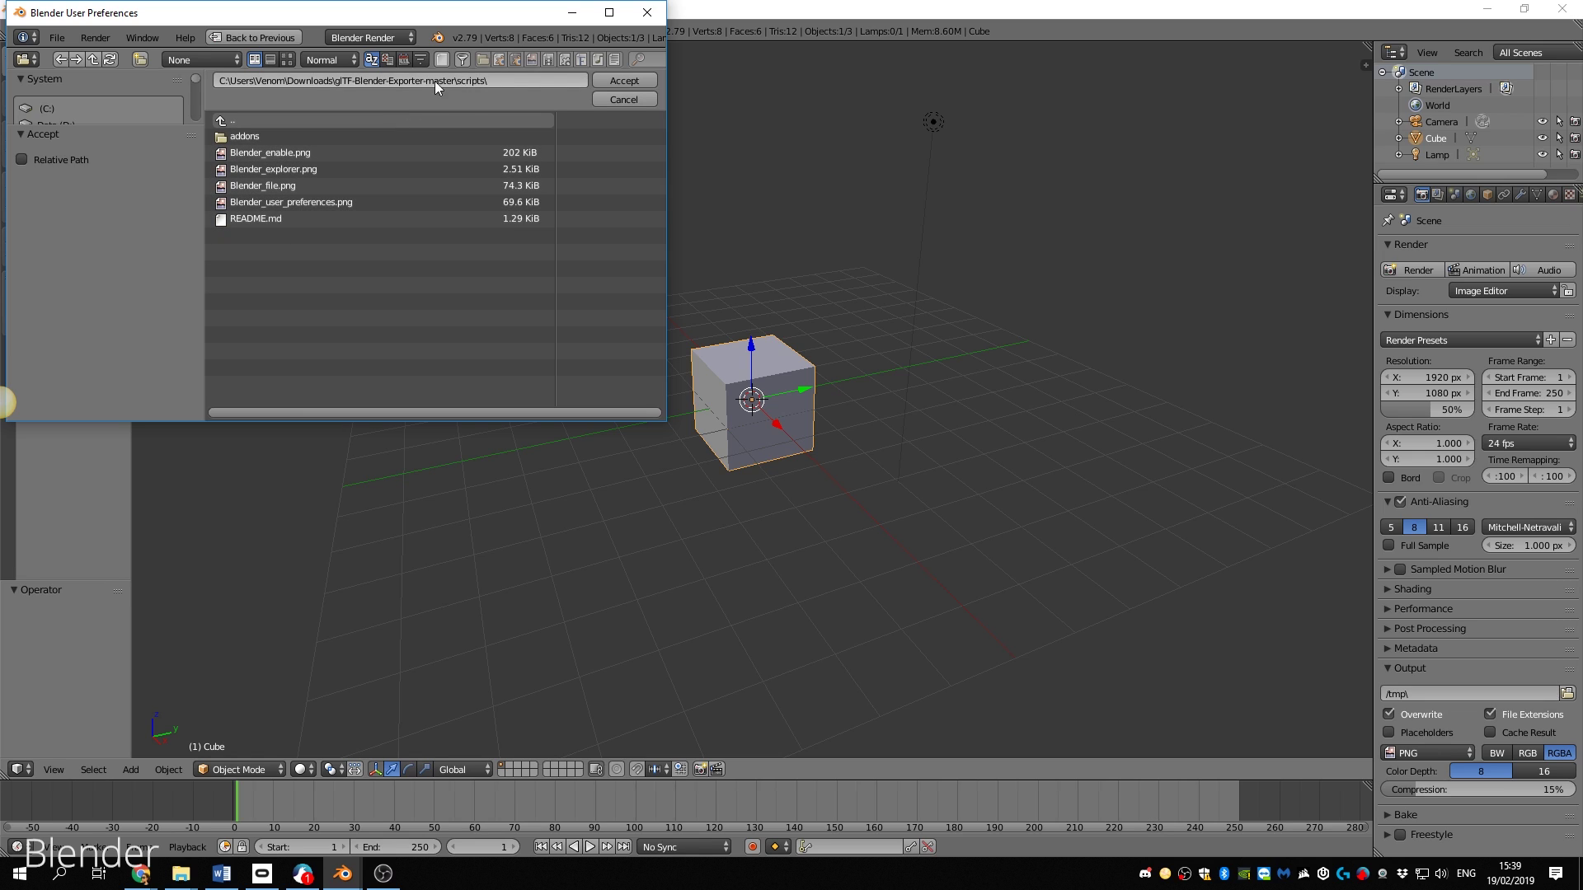
click(624, 80)
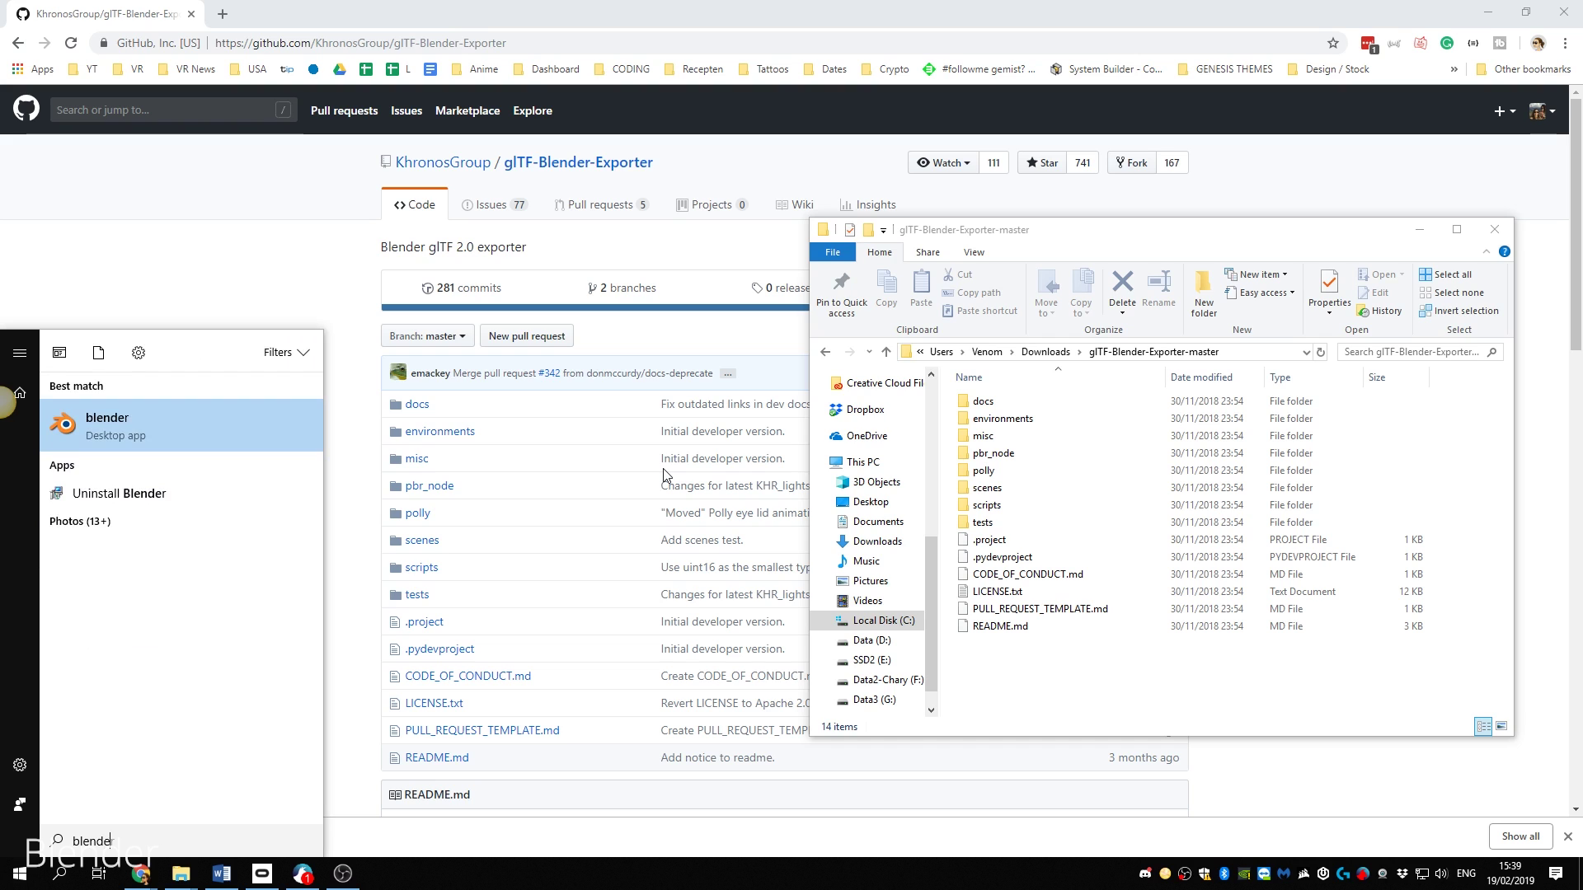
key(Return)
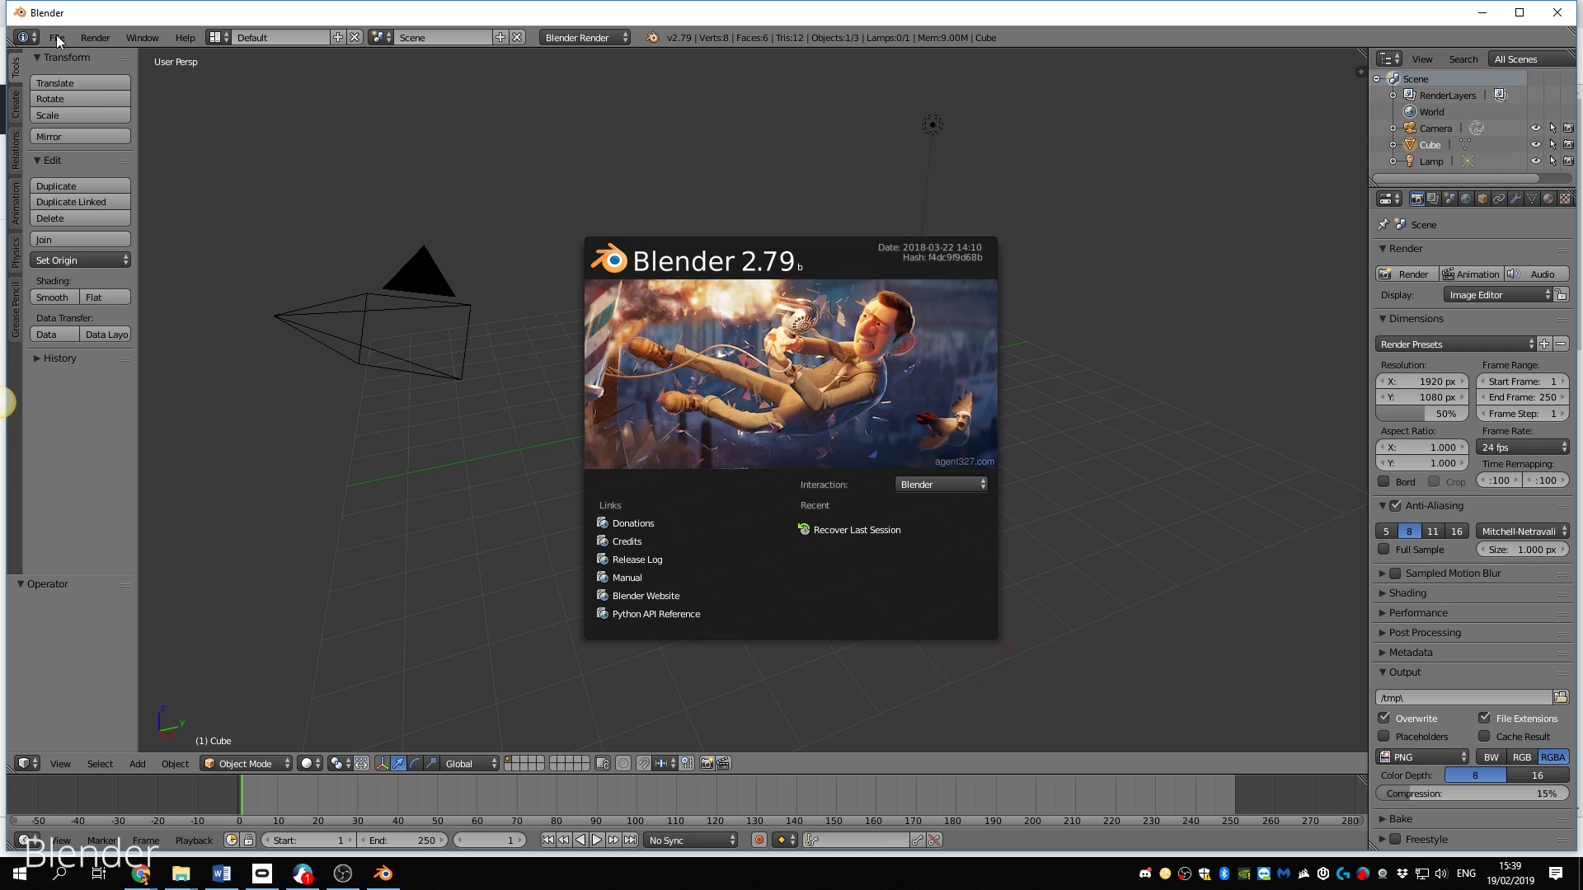
click(57, 40)
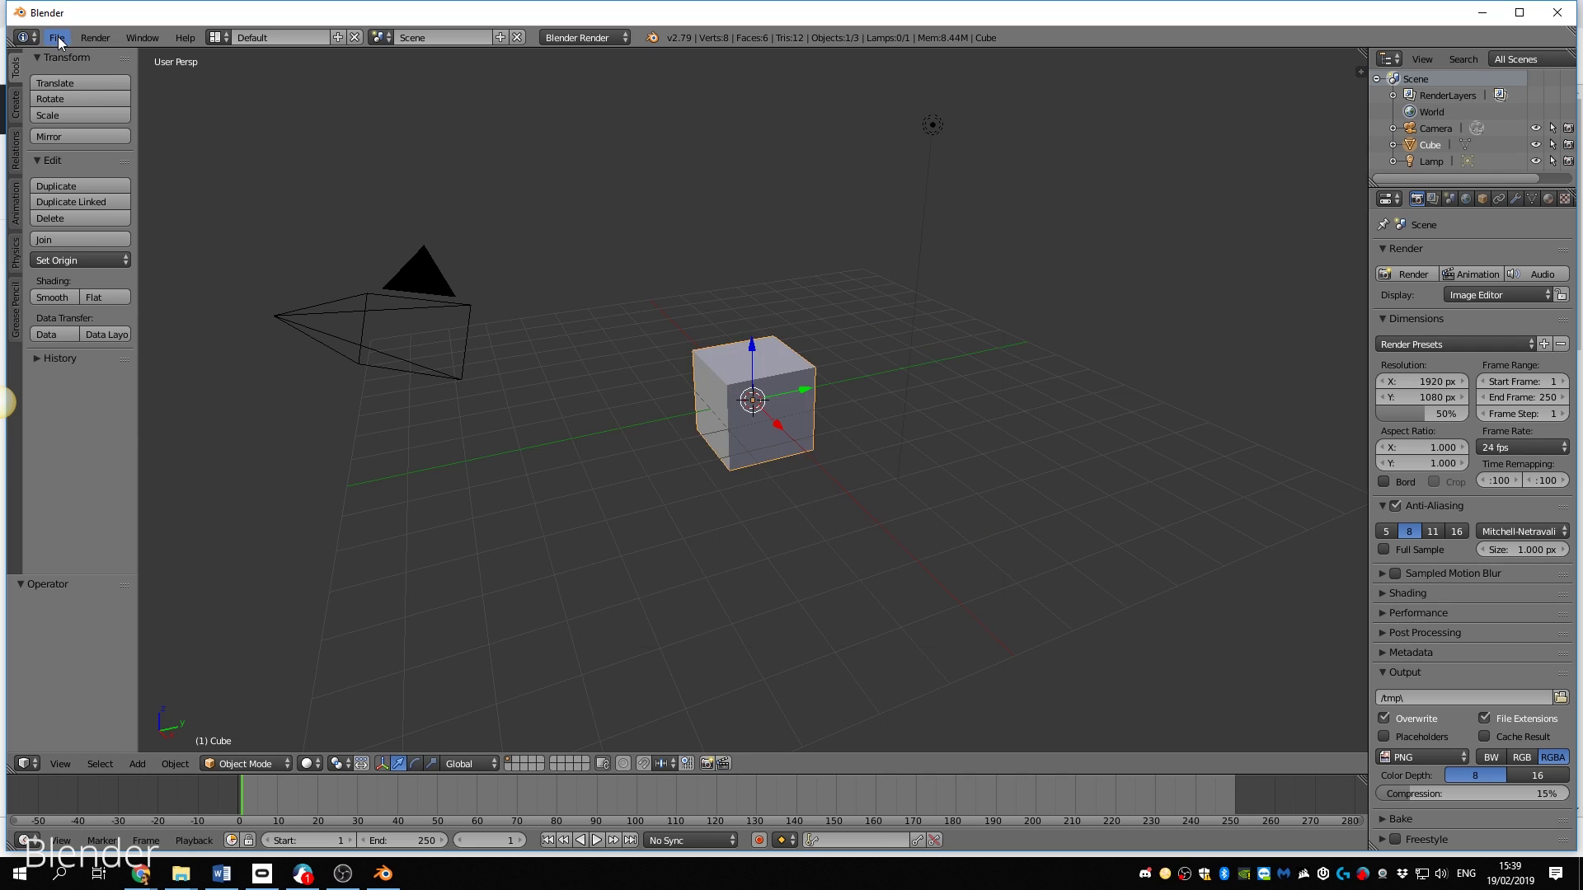
Search add-ons for 'glt' and enable Import-Export: glTF 2.0 format
click(57, 38)
click(113, 223)
click(339, 39)
click(88, 69)
text(gl)
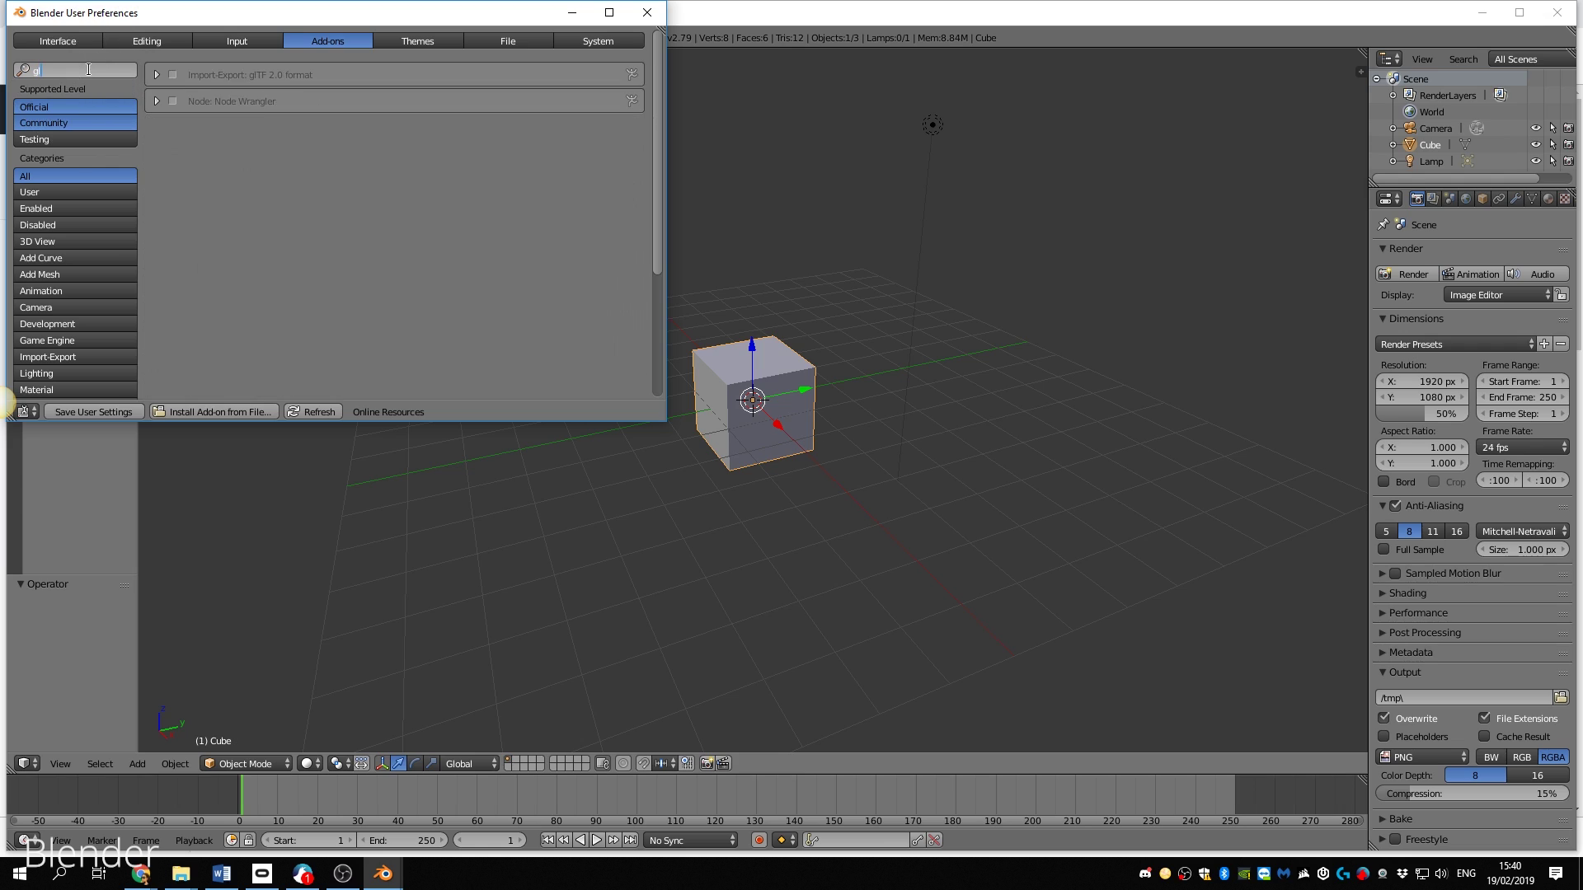
text(t)
click(172, 74)
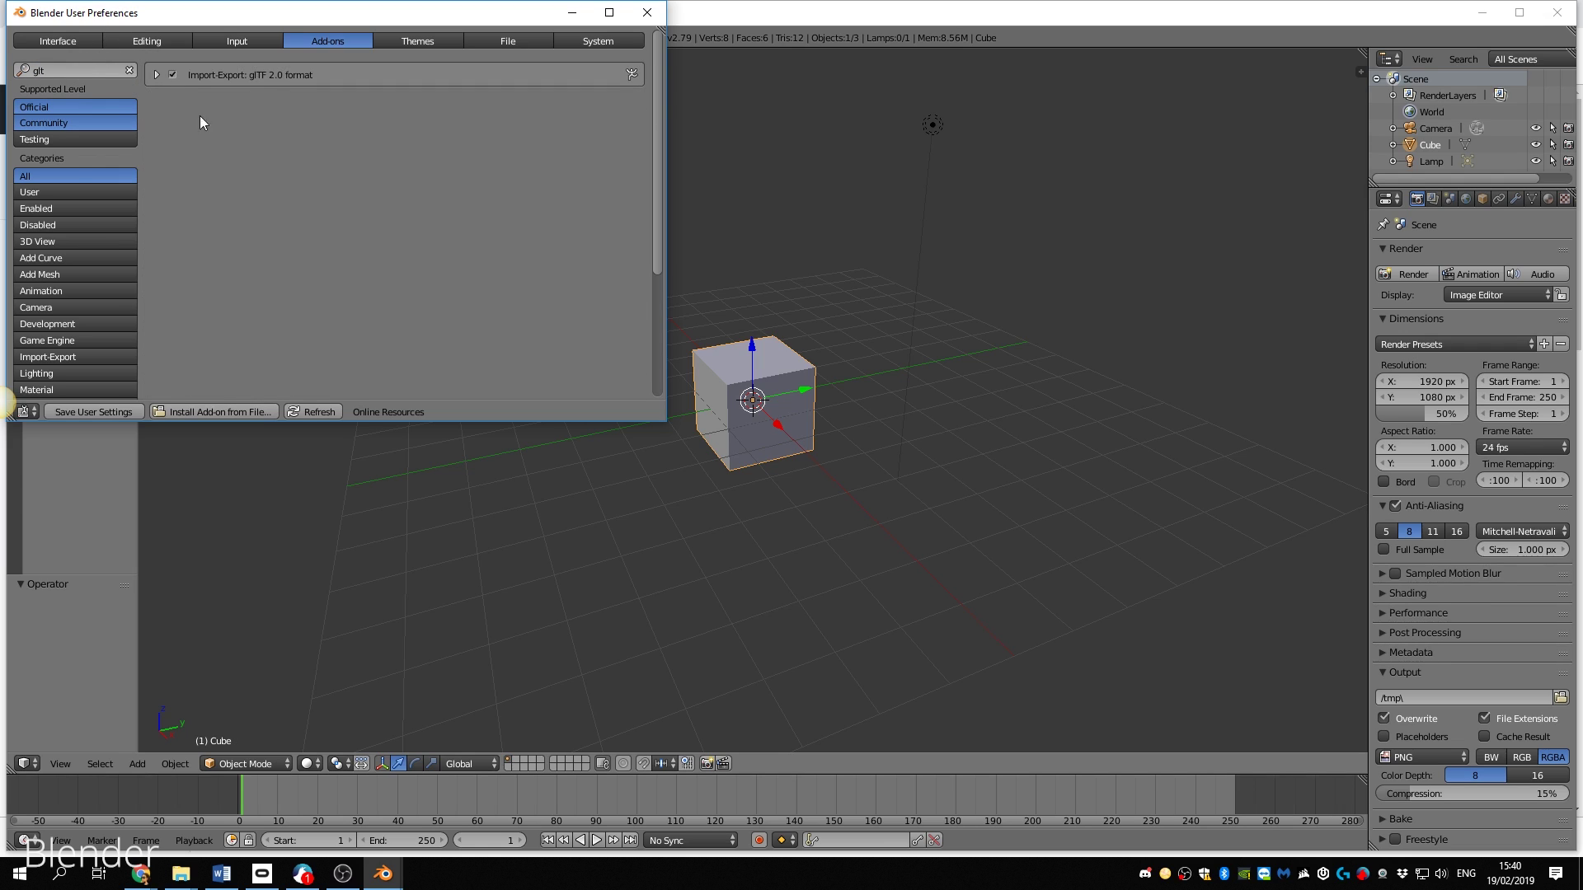
click(120, 411)
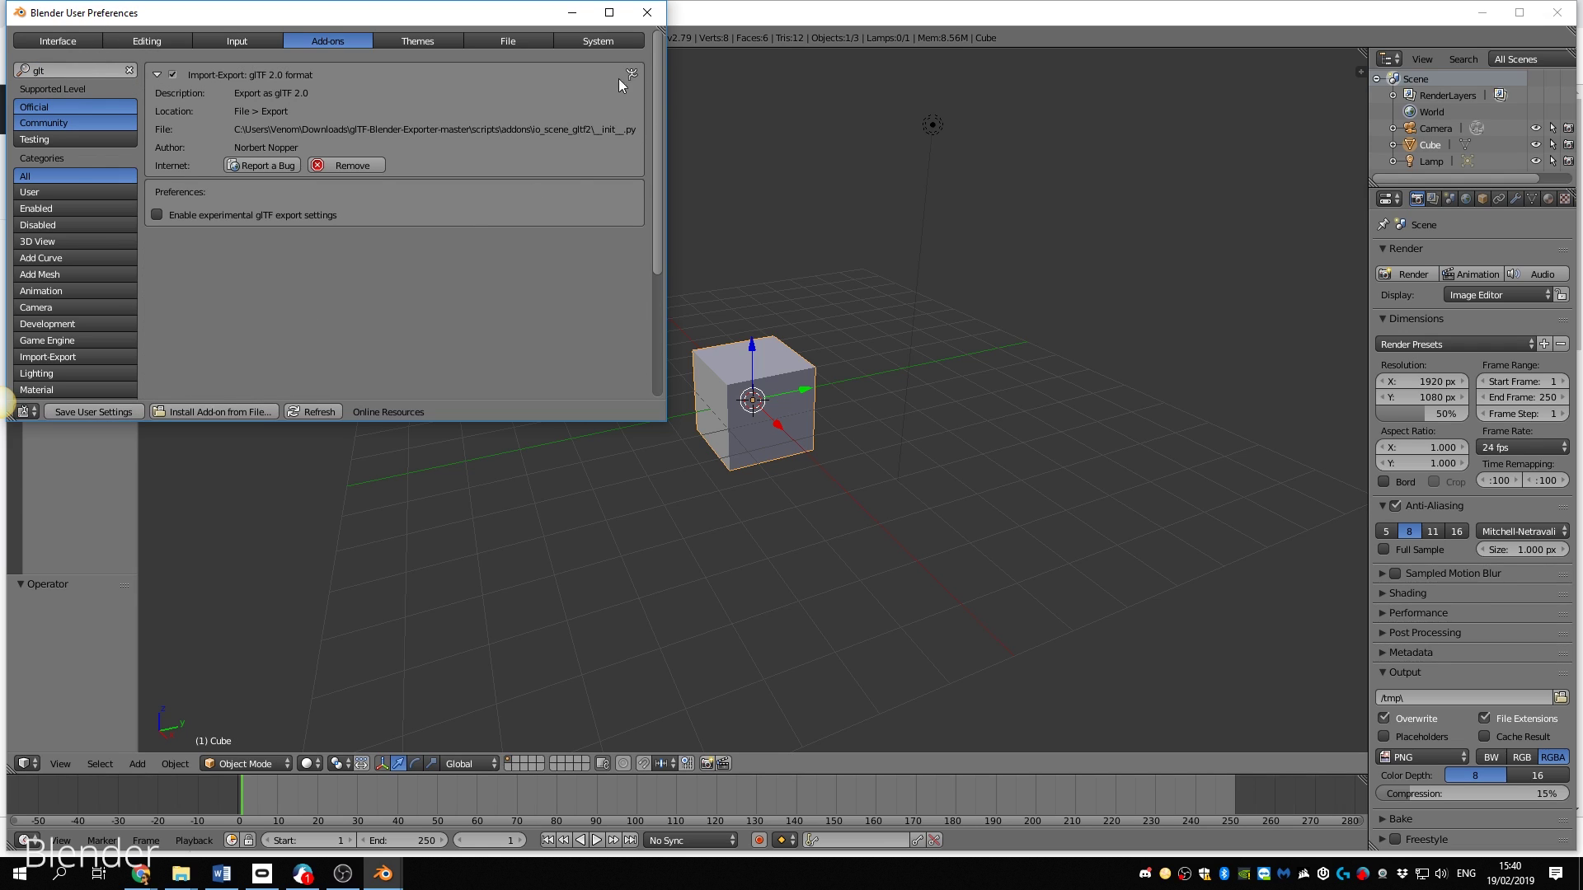
click(647, 13)
Export the scene as glTF 2.0 (.glb)
click(57, 37)
mouse_move(171, 368)
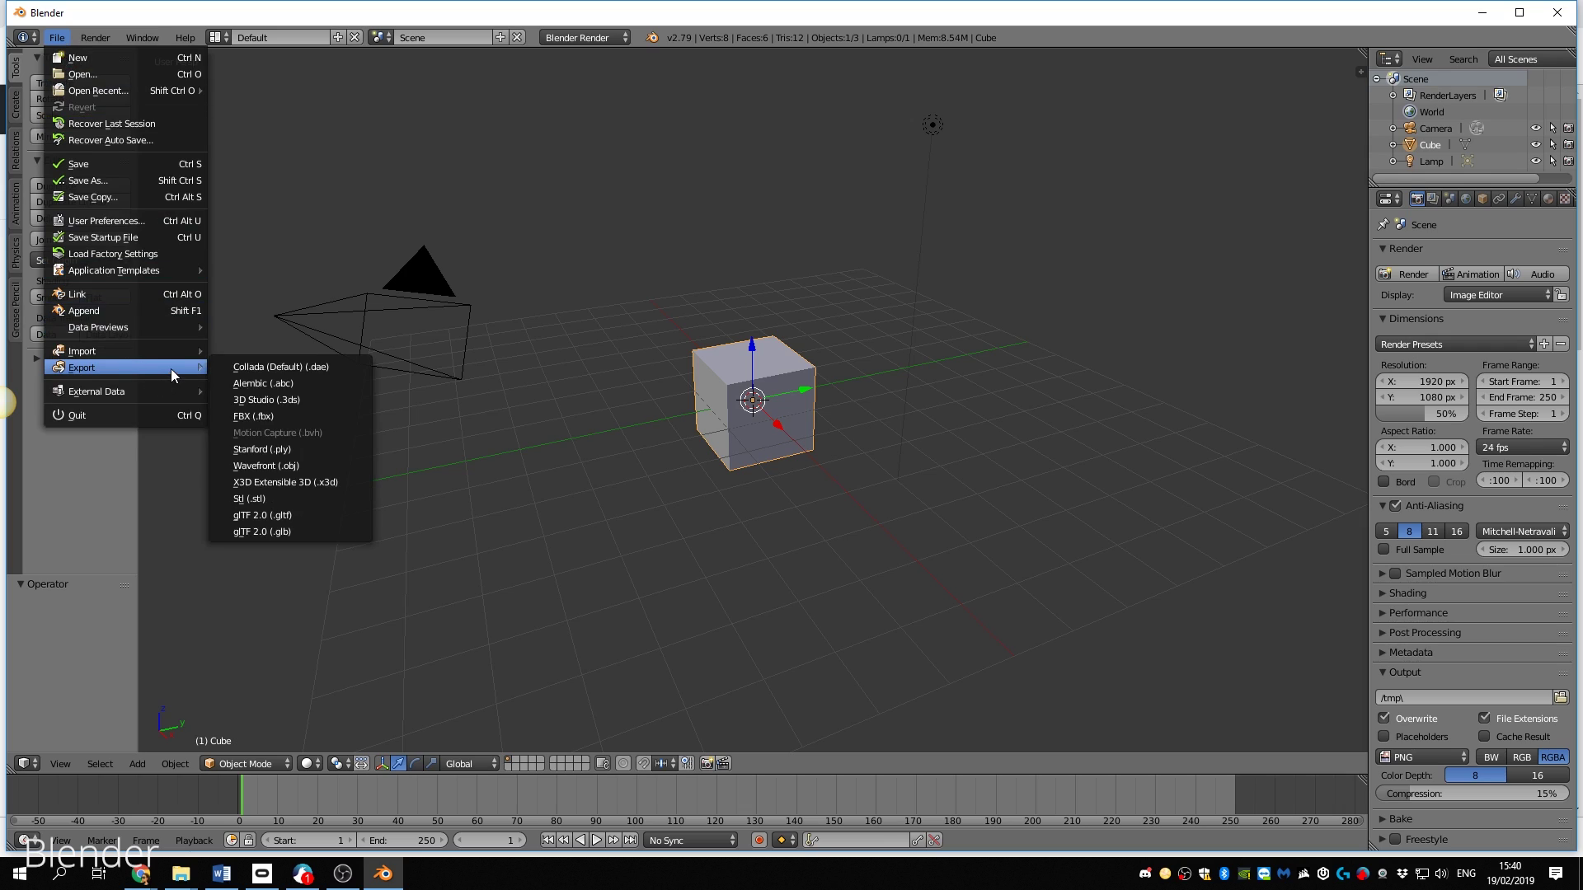
click(298, 532)
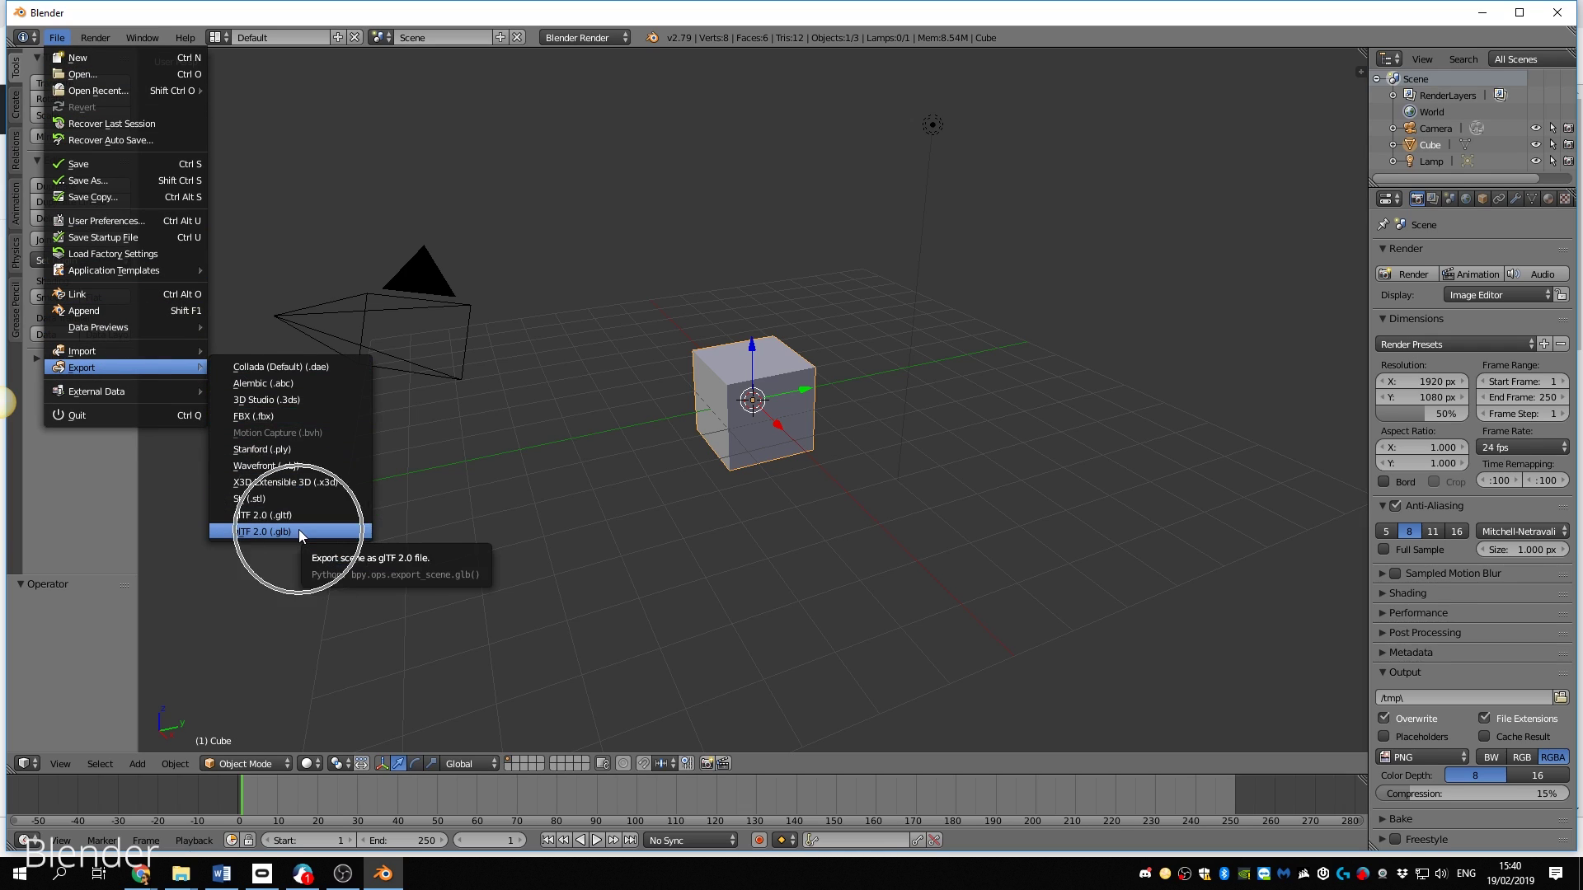